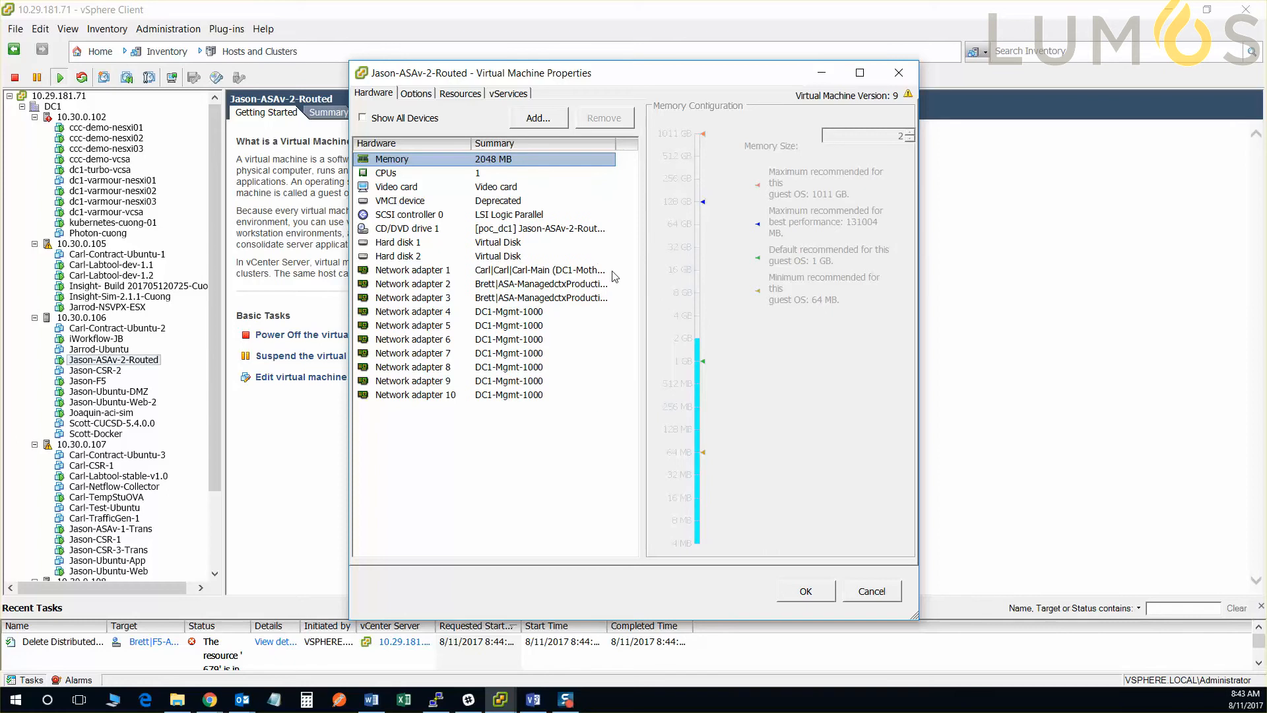
Step: Widen the summary column to review the routed ASAv's network adapter assignments, and close the virtual machine properties without saving
{"action": "left_click_drag", "start_coordinate": [616, 144], "coordinate": [637, 143]}
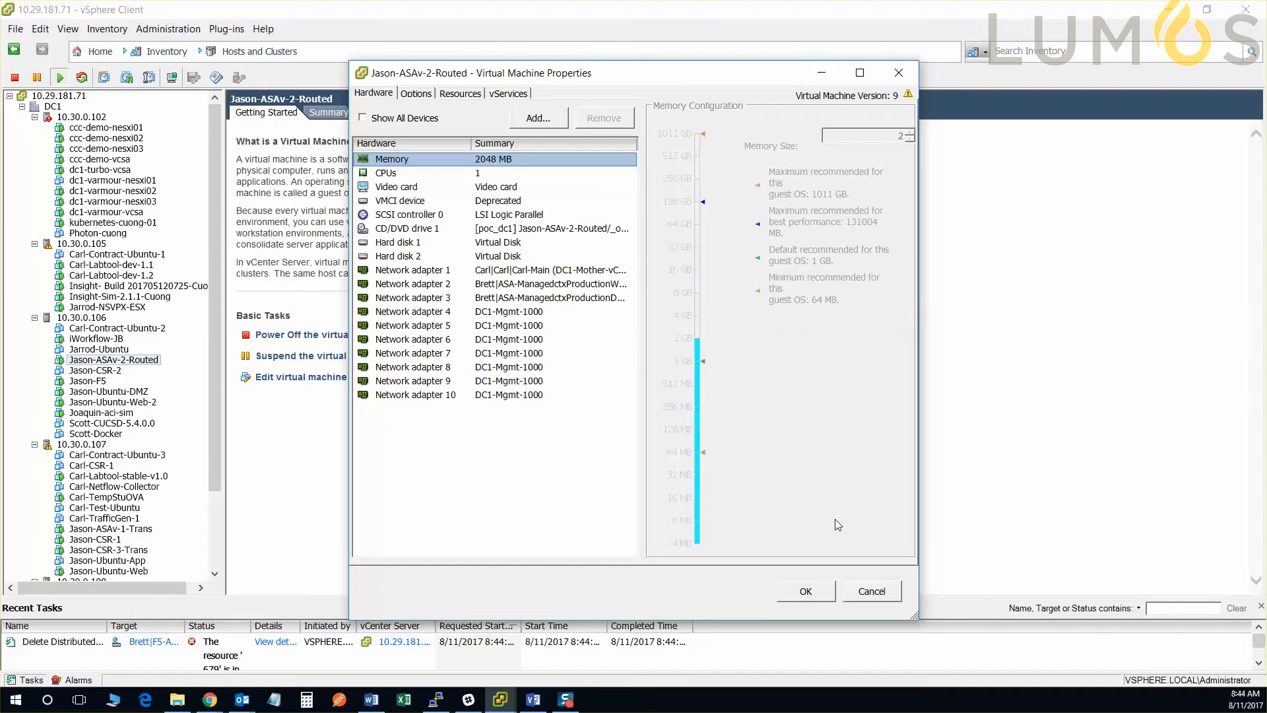
{"action": "left_click", "coordinate": [862, 592]}
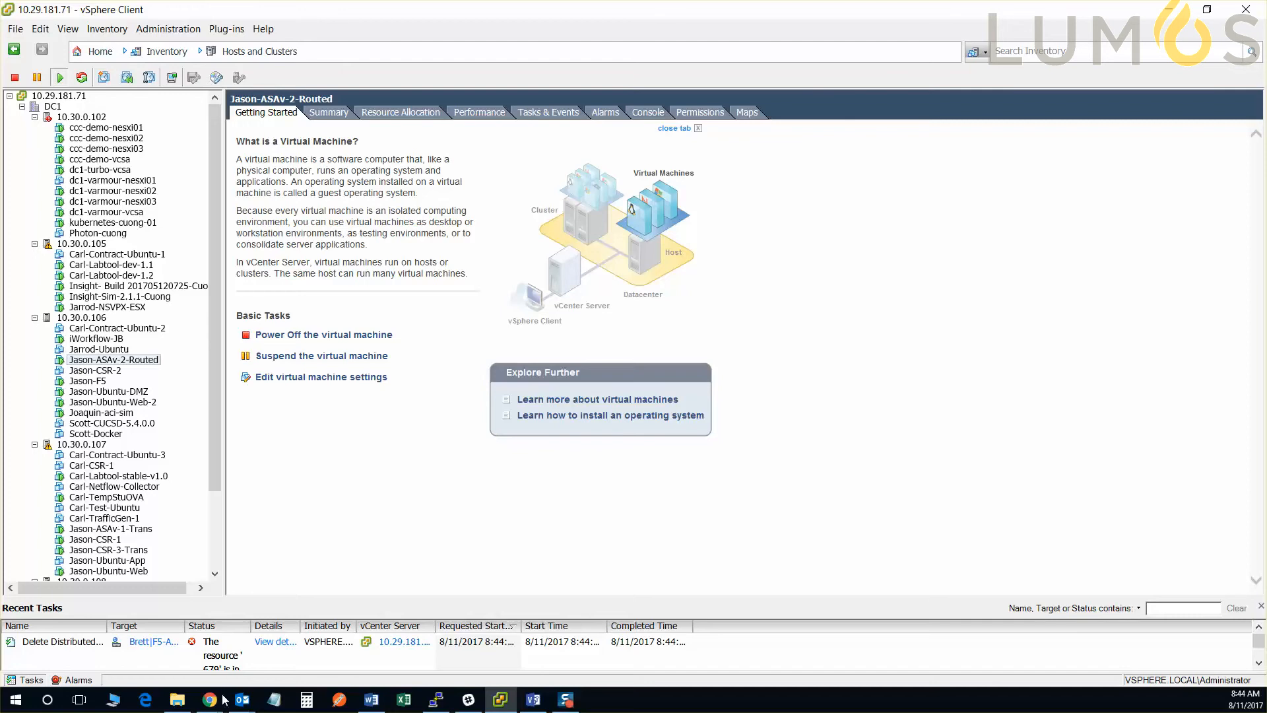
Step: Switch to the APIC in Chrome and view the policy of the ASA-Managed L4-L7 device
{"action": "mouse_move", "coordinate": [210, 700]}
{"action": "left_click", "coordinate": [111, 658]}
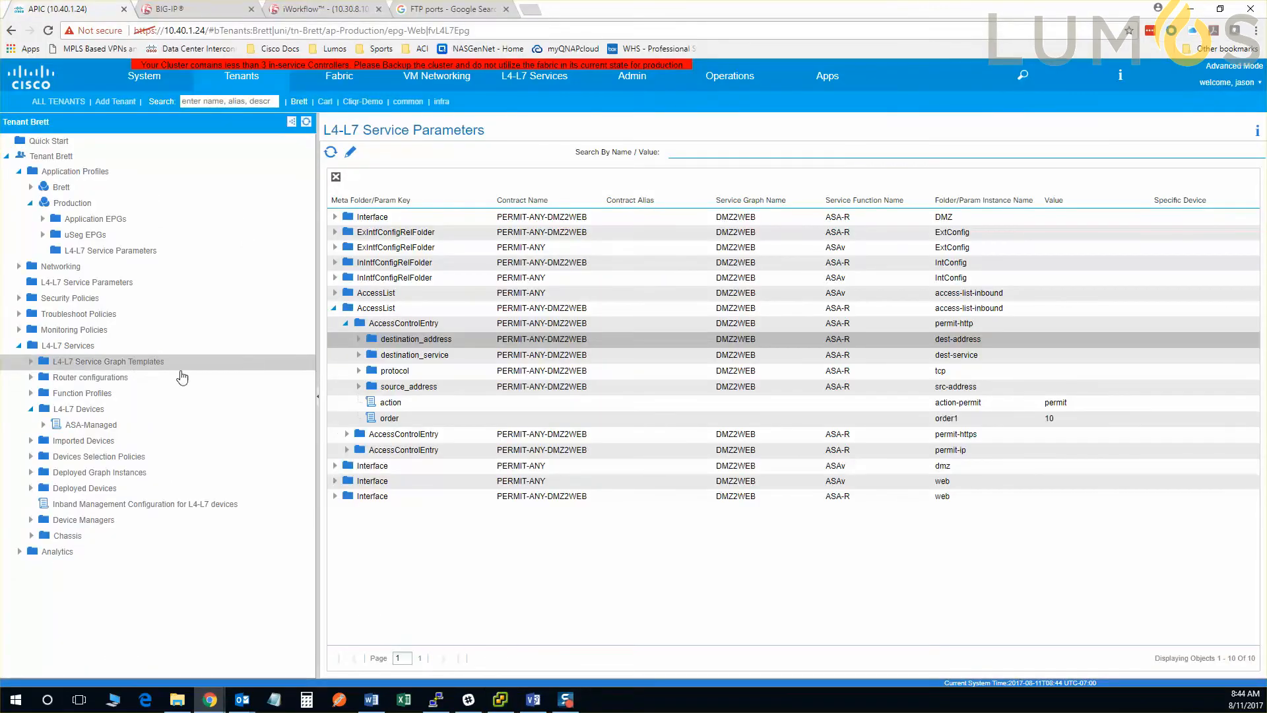
{"action": "left_click", "coordinate": [84, 425]}
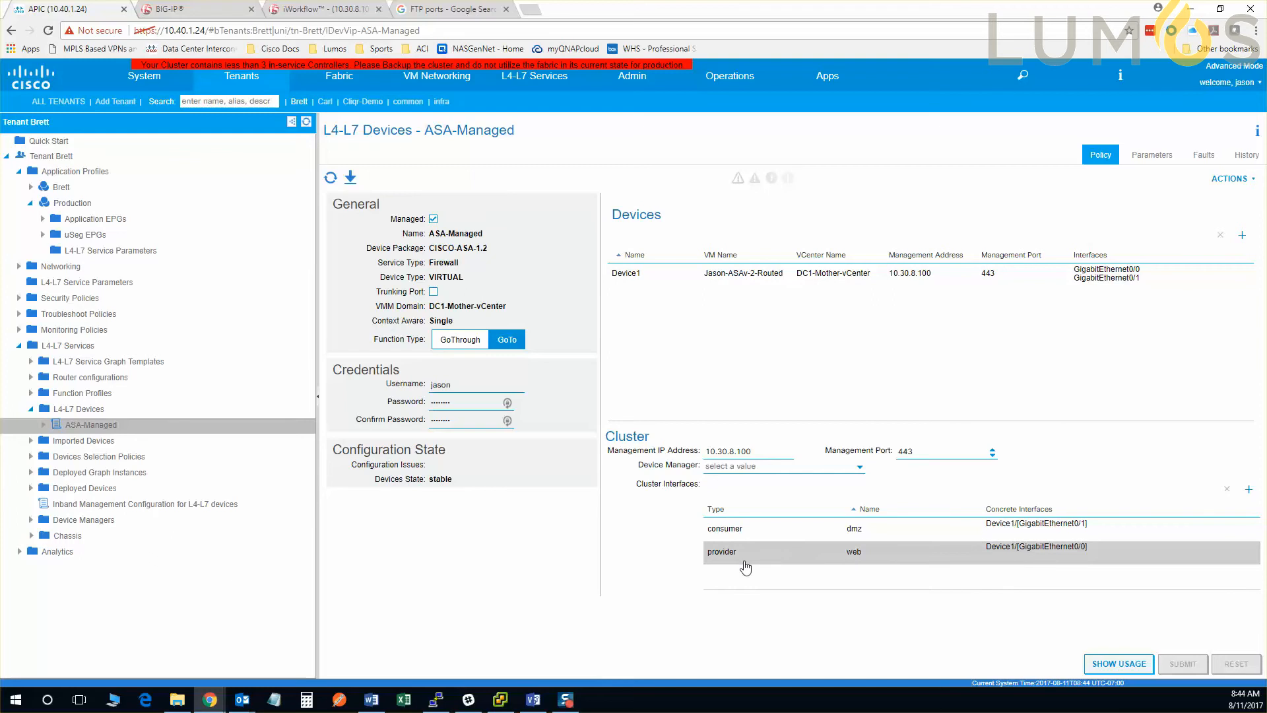
Step: Switch to PuTTY, restart the inactive SSH session to the firewall, and accept the key-exchange security alert
{"action": "left_click", "coordinate": [435, 699]}
{"action": "left_click", "coordinate": [717, 401]}
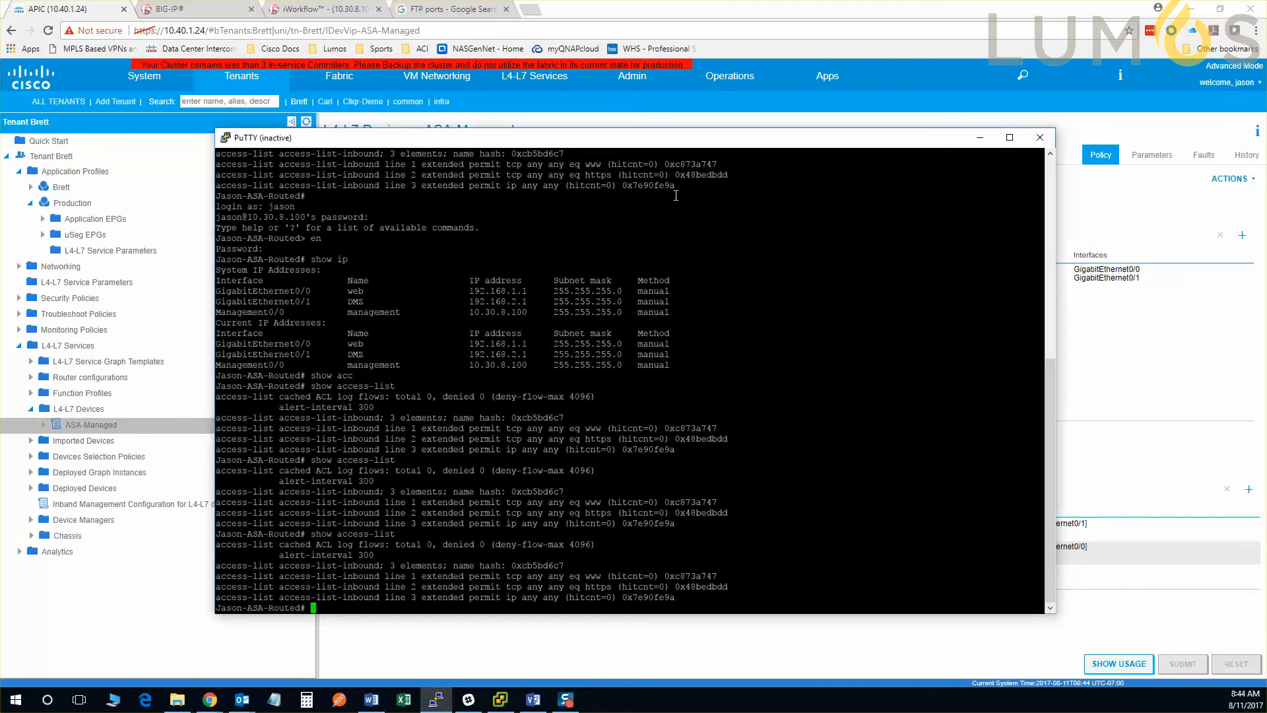
{"action": "right_click", "coordinate": [687, 144]}
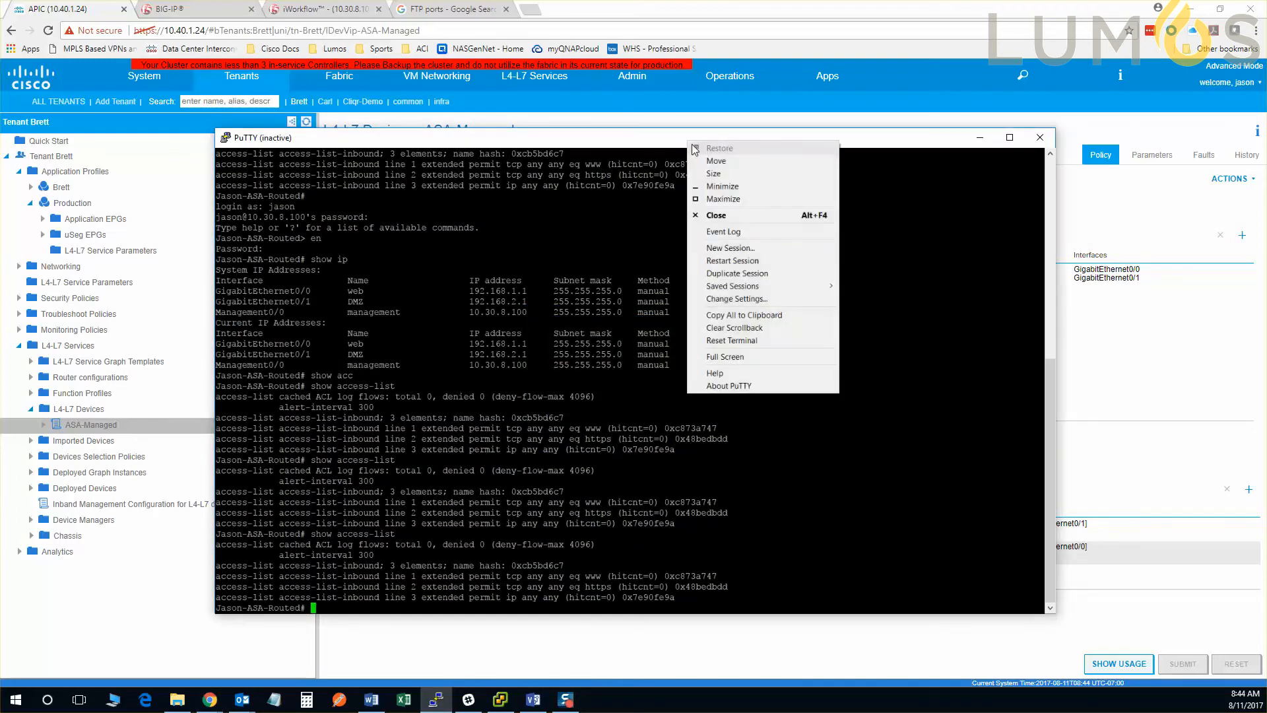
{"action": "left_click", "coordinate": [710, 261]}
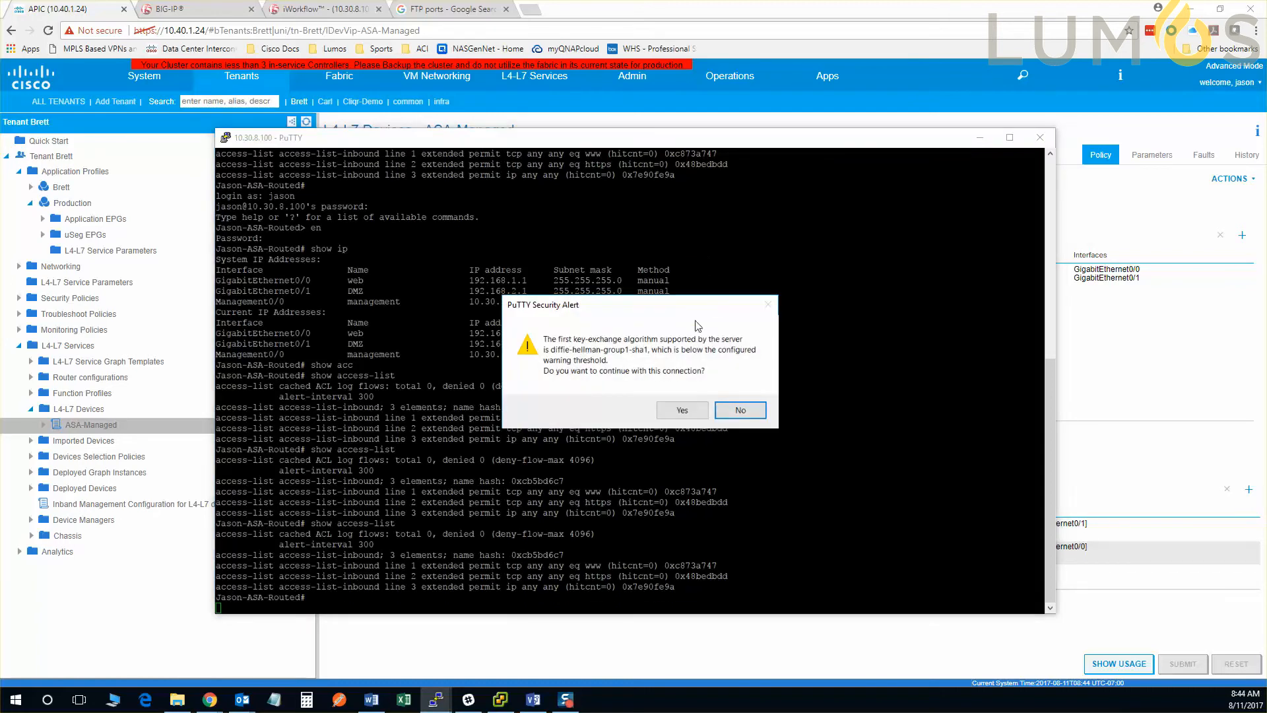
{"action": "left_click", "coordinate": [696, 408]}
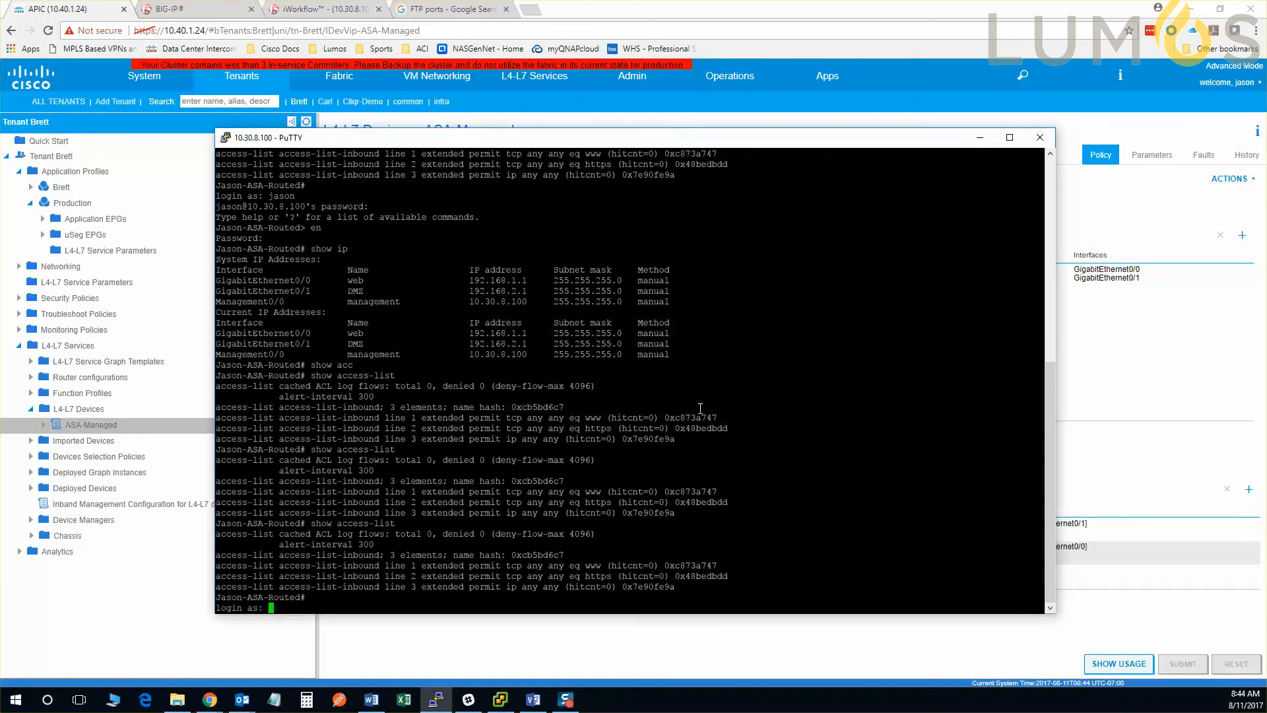
Step: Log in to the firewall with the account username and password, and enter privileged mode with the enable password
{"action": "type", "text": "jason"}
{"action": "key", "text": "Return"}
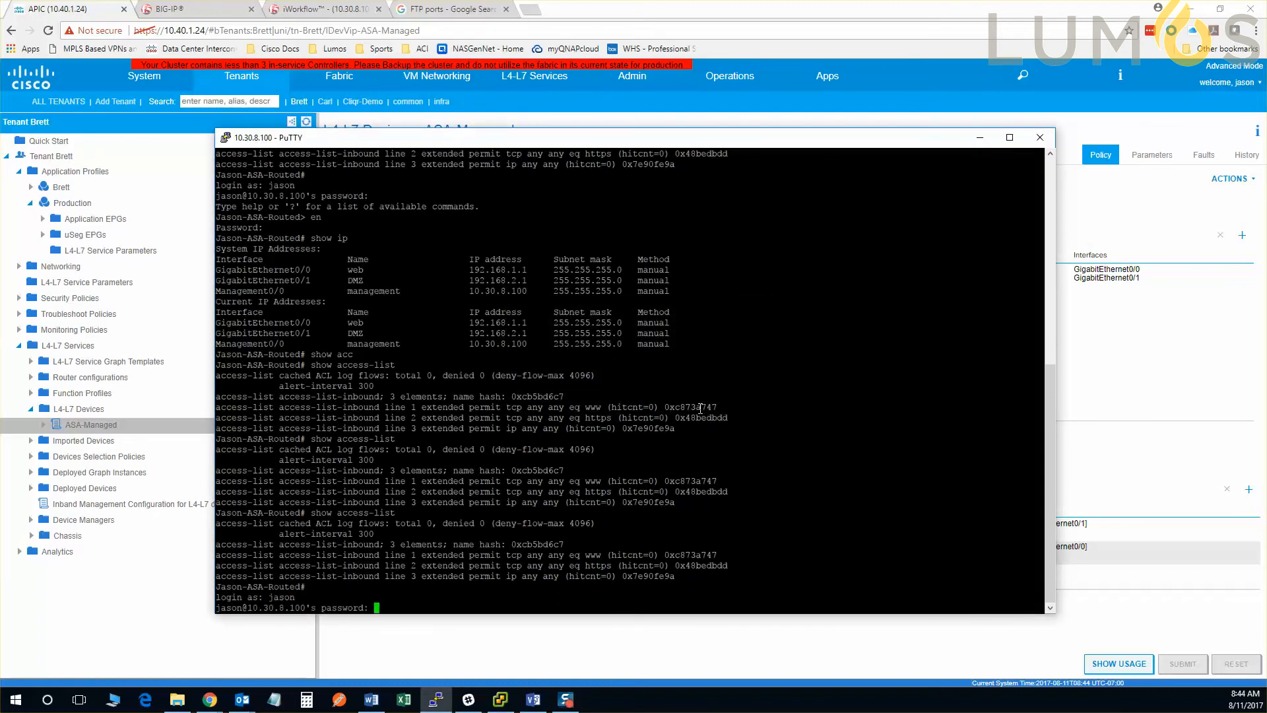
{"action": "key", "text": "Return"}
{"action": "type", "text": "en"}
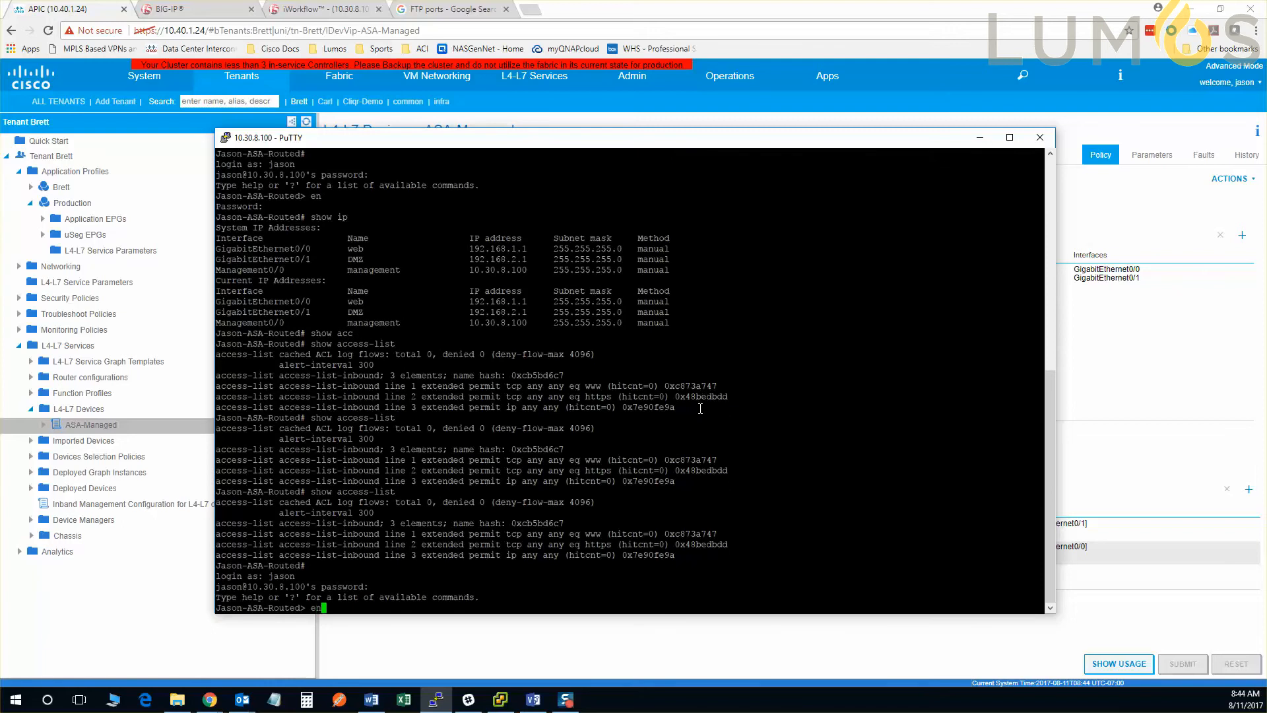
{"action": "key", "text": "Return"}
{"action": "key", "text": "Return"}
Step: Run show ip and show access-list on the firewall, and highlight the access-list-inbound entries
{"action": "type", "text": "show ip"}
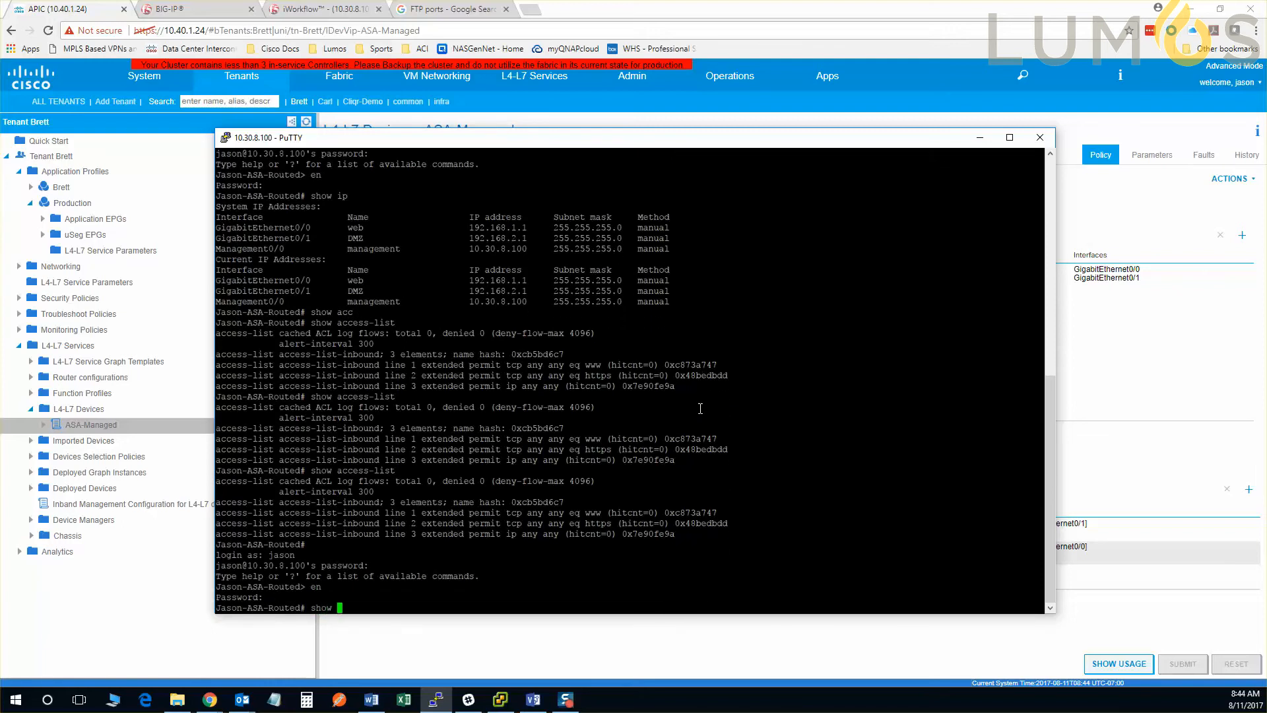
{"action": "key", "text": "Return"}
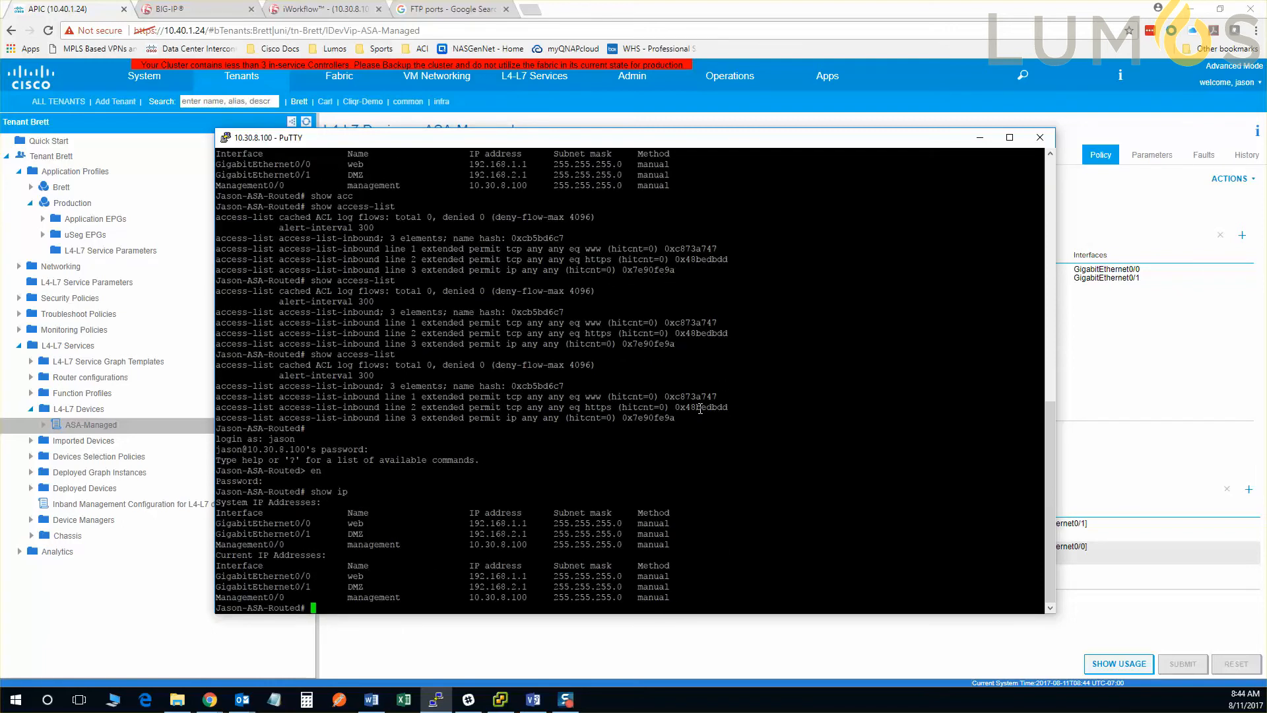
{"action": "type", "text": "show acc"}
{"action": "key", "text": "Tab"}
{"action": "key", "text": "Return"}
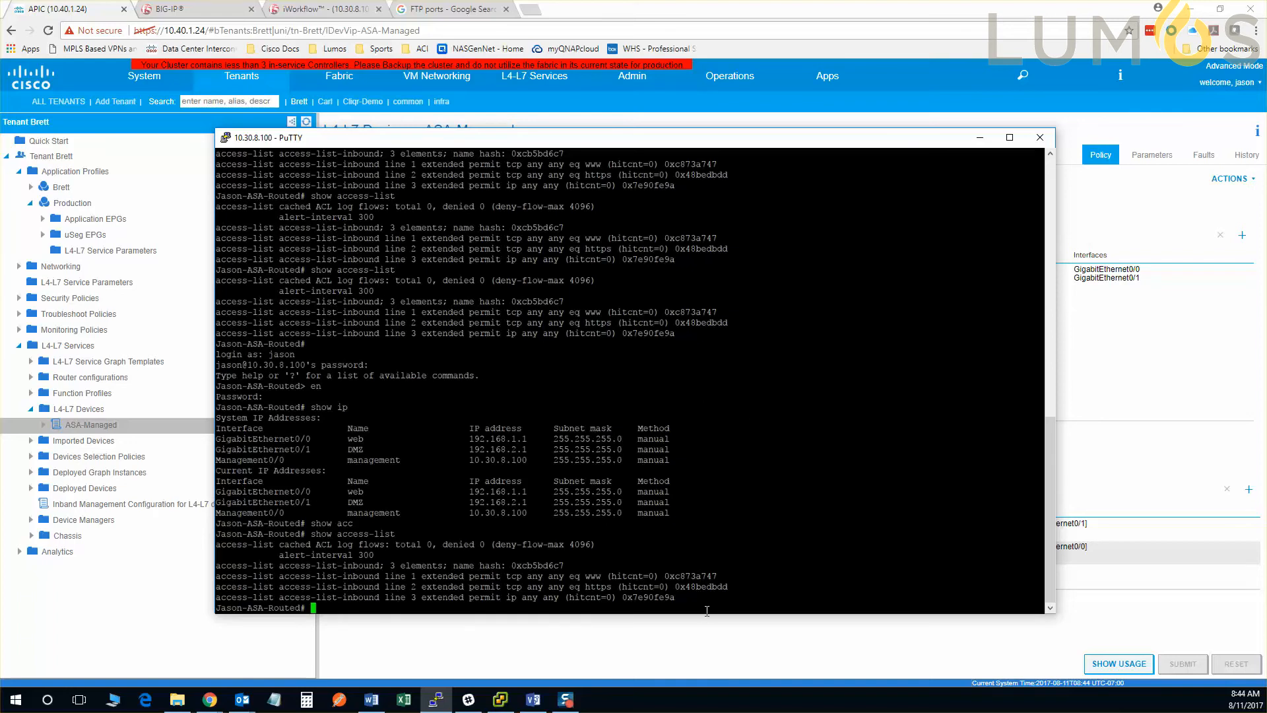
{"action": "left_click_drag", "start_coordinate": [707, 611], "coordinate": [218, 575]}
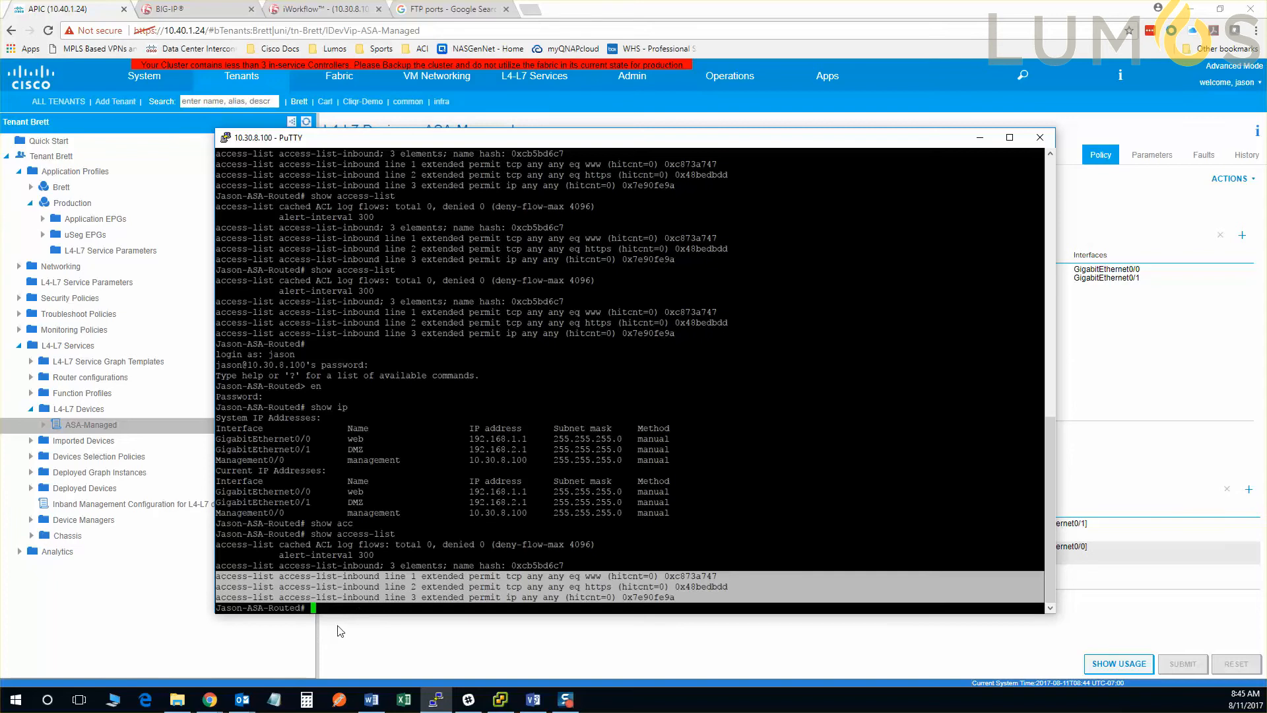
Step: Return to the APIC, open the Production Web EPG's L4-L7 Service Parameters, and expand the AccessList for PERMIT-ANY-DMZ2WEB
{"action": "left_click", "coordinate": [302, 648]}
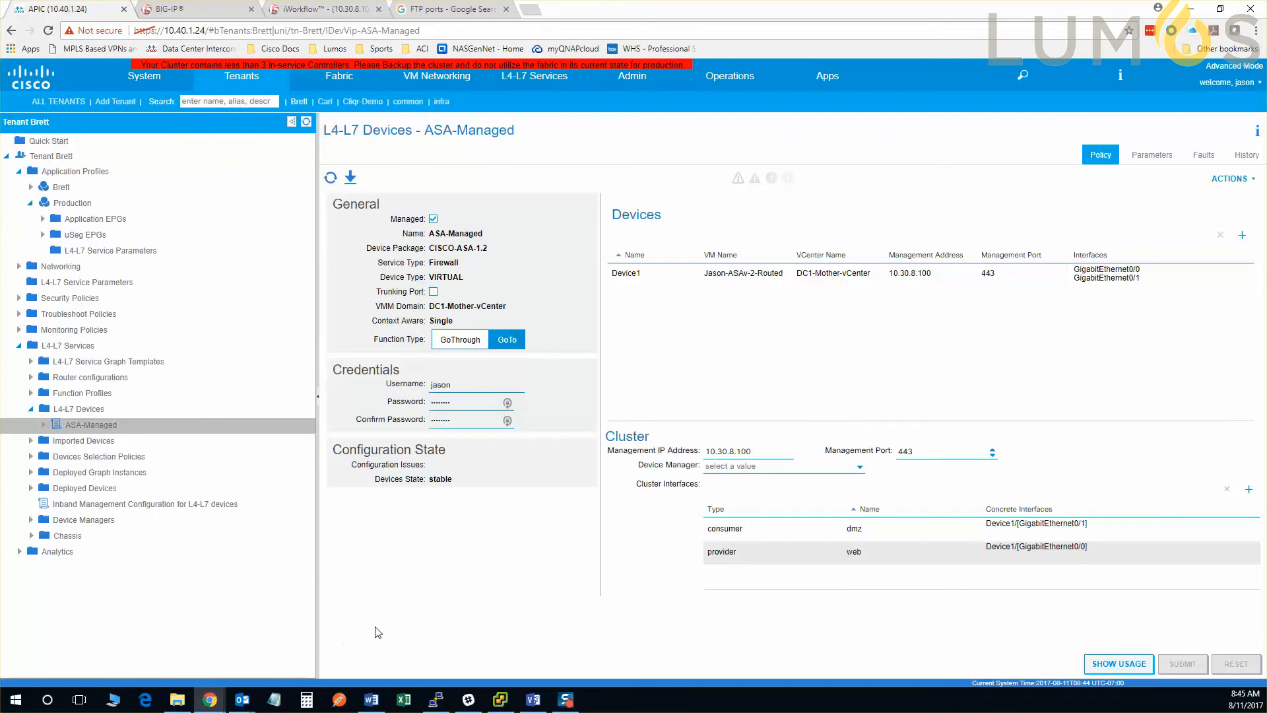
{"action": "left_click", "coordinate": [31, 204]}
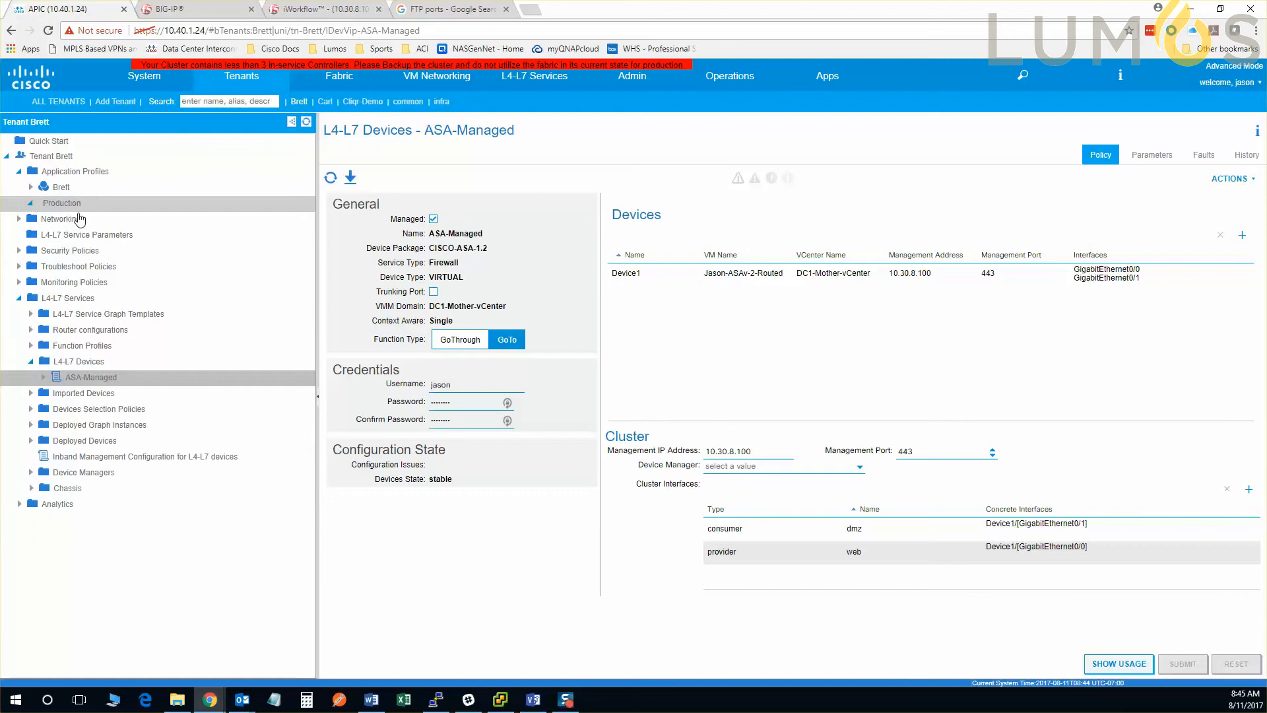
{"action": "left_click", "coordinate": [31, 203]}
{"action": "left_click", "coordinate": [43, 219]}
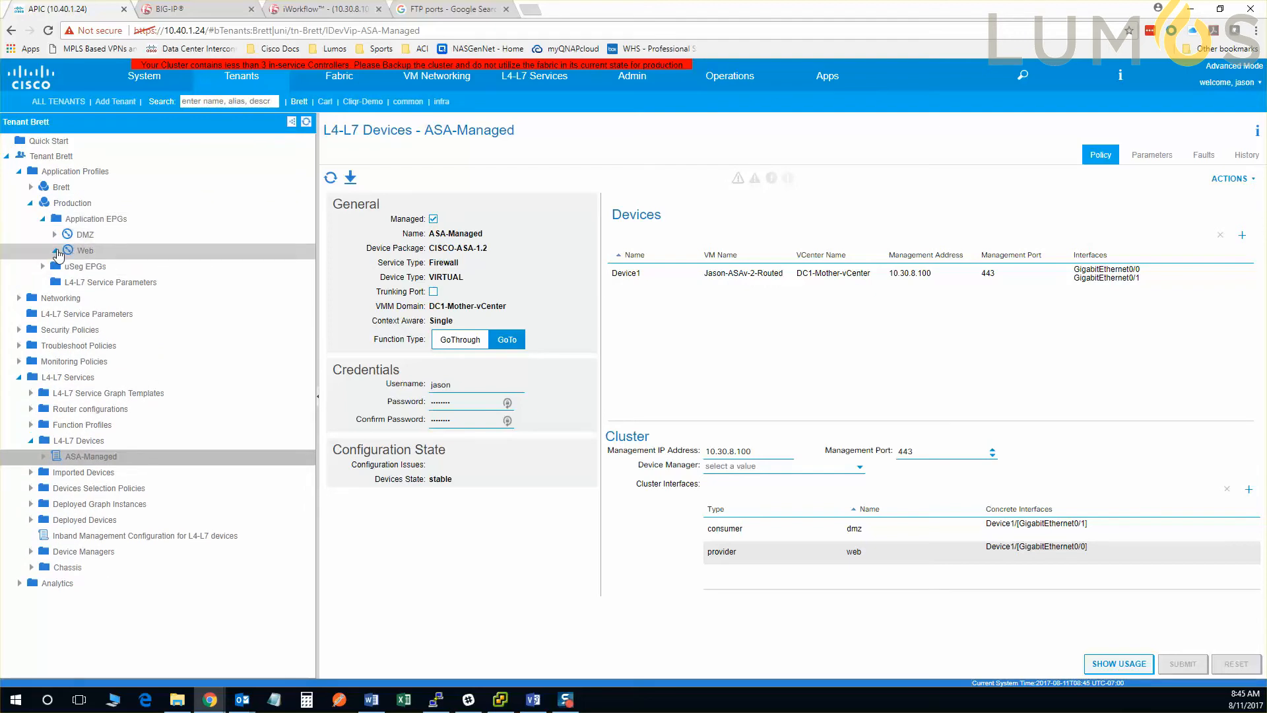
{"action": "left_click", "coordinate": [54, 251]}
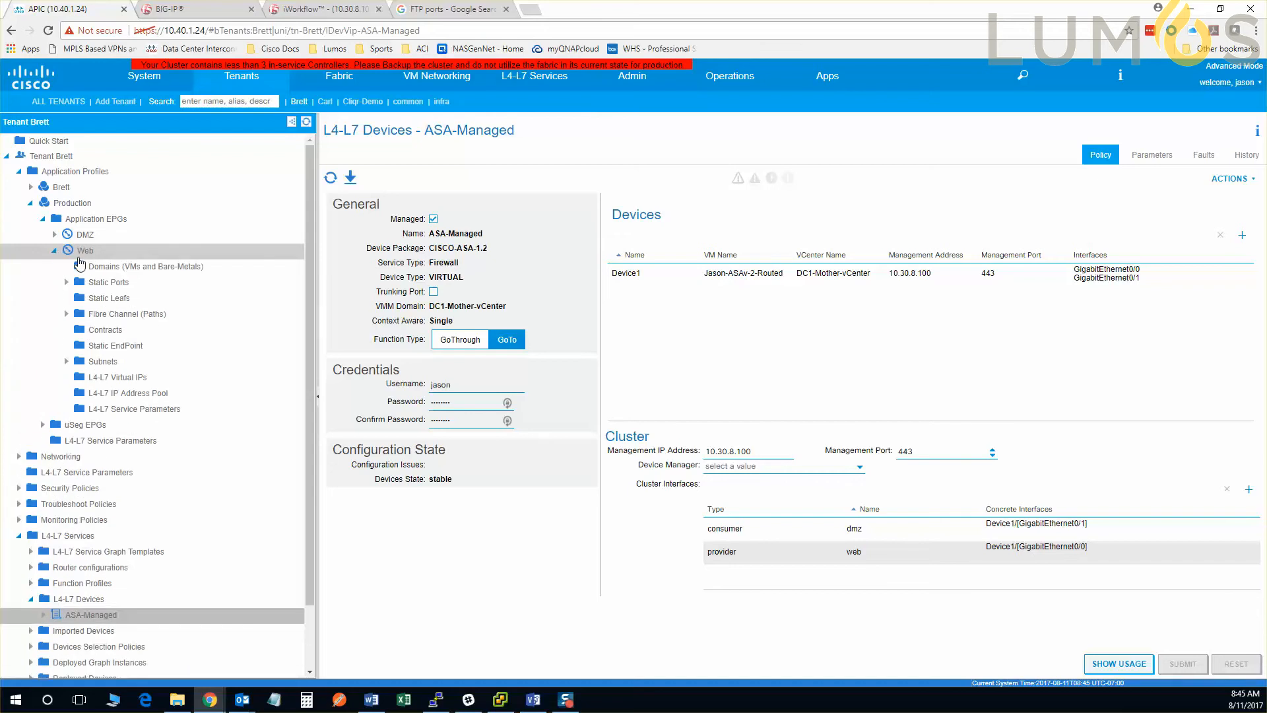
{"action": "left_click", "coordinate": [172, 410]}
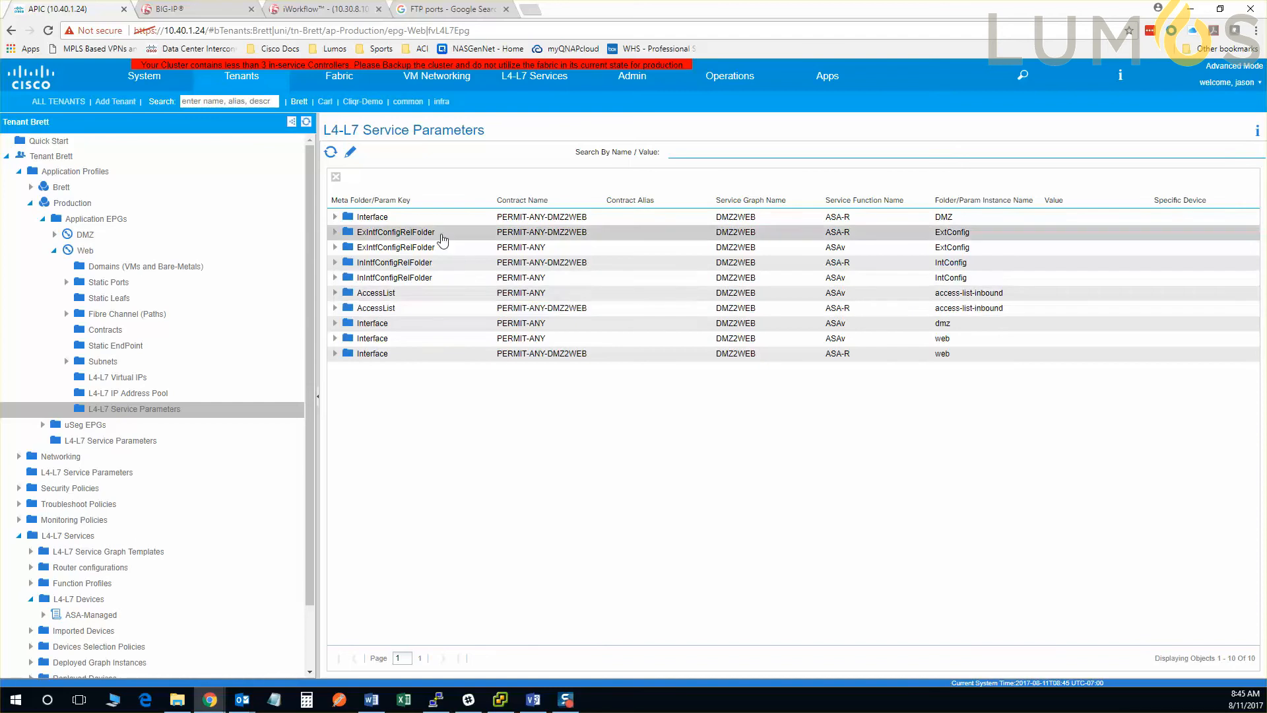
{"action": "left_click", "coordinate": [335, 308]}
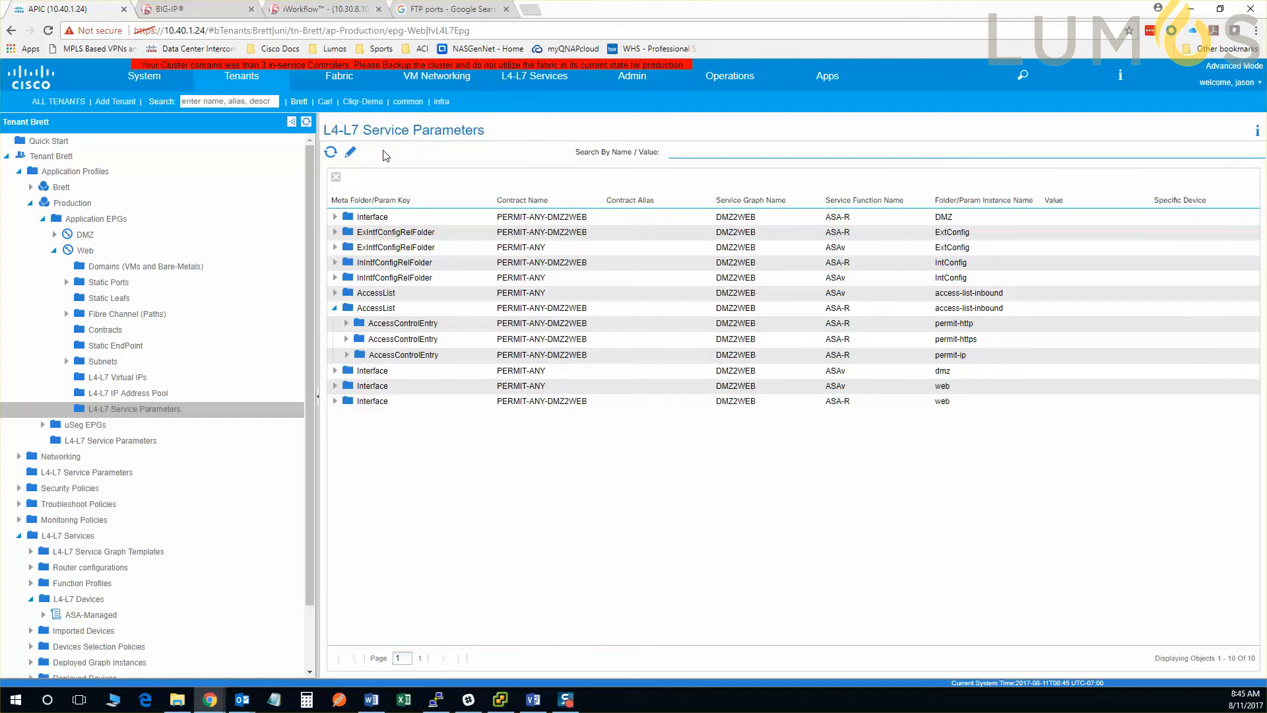
Step: Start editing the service parameters with contract PERMIT-ANY-DMZ2WEB, graph DMZ2WEB and node ASA-R
{"action": "left_click", "coordinate": [352, 154]}
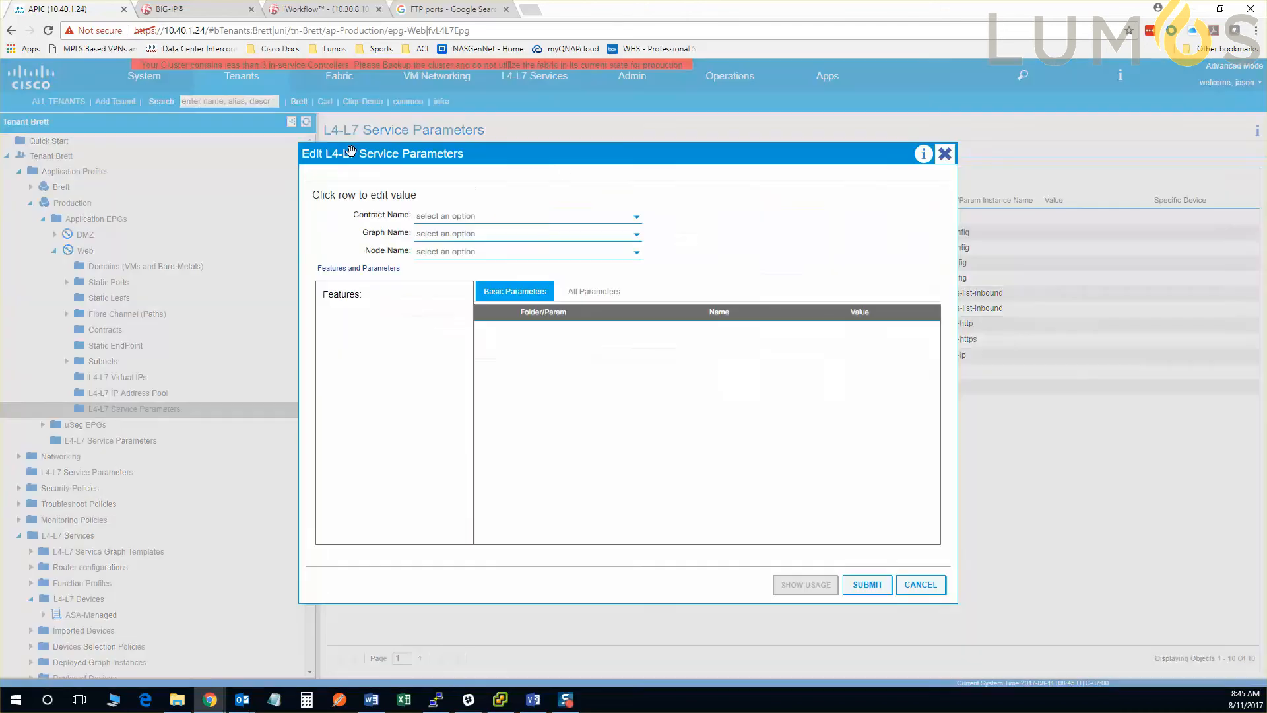
{"action": "left_click", "coordinate": [553, 222]}
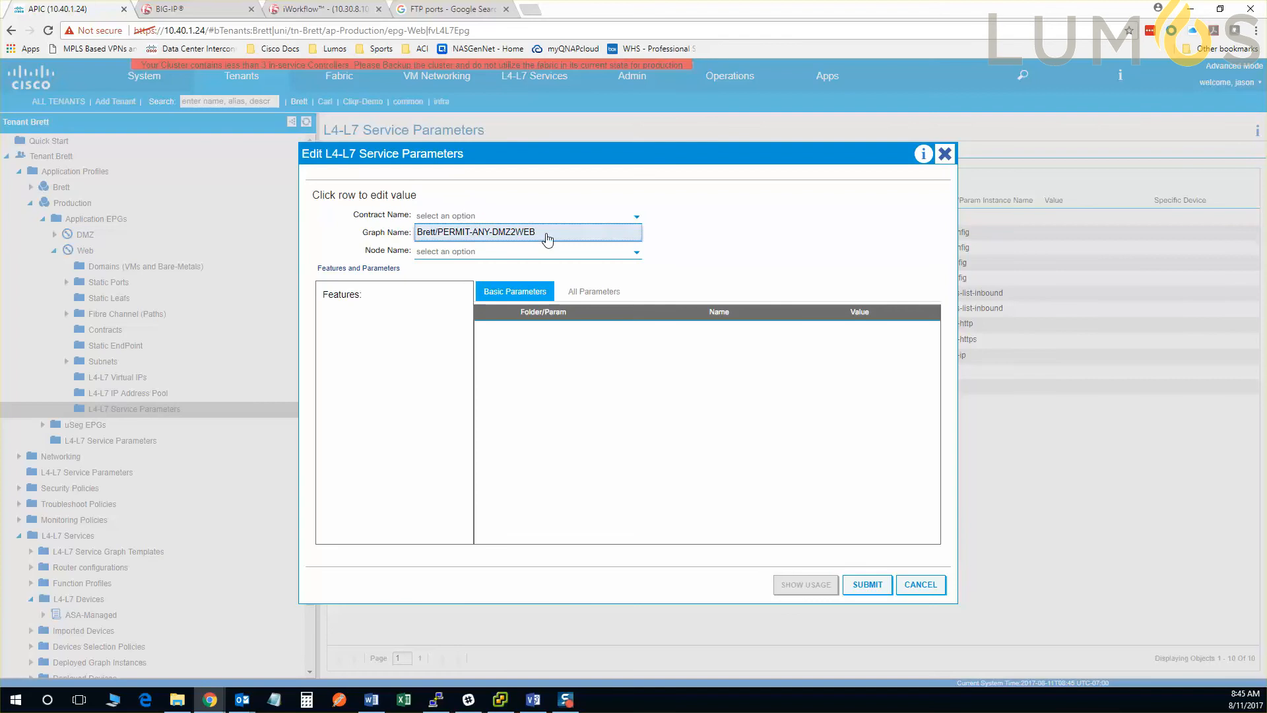
{"action": "left_click", "coordinate": [545, 234]}
{"action": "left_click", "coordinate": [546, 236]}
{"action": "left_click", "coordinate": [542, 251]}
{"action": "left_click", "coordinate": [541, 252]}
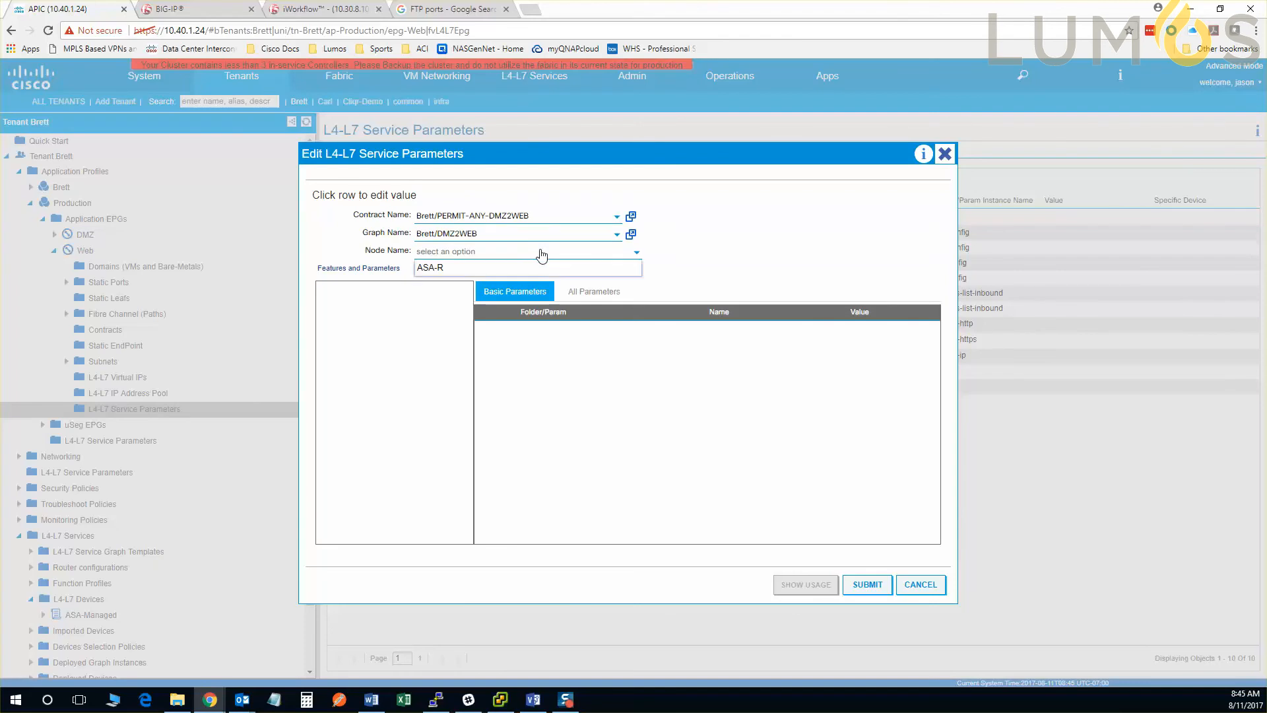
{"action": "left_click", "coordinate": [538, 268]}
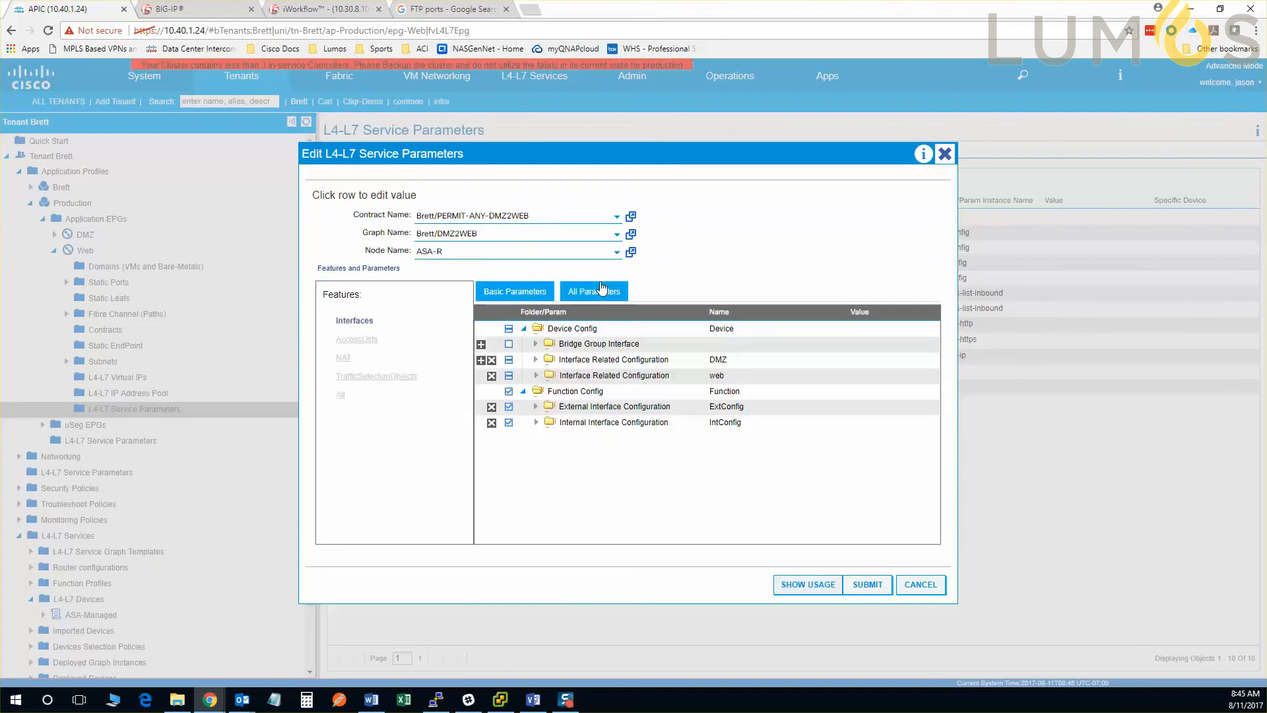
Step: Show all AccessLists parameters and add an Access Control Entry named permit-ftp under access-list-inbound
{"action": "left_click", "coordinate": [605, 294]}
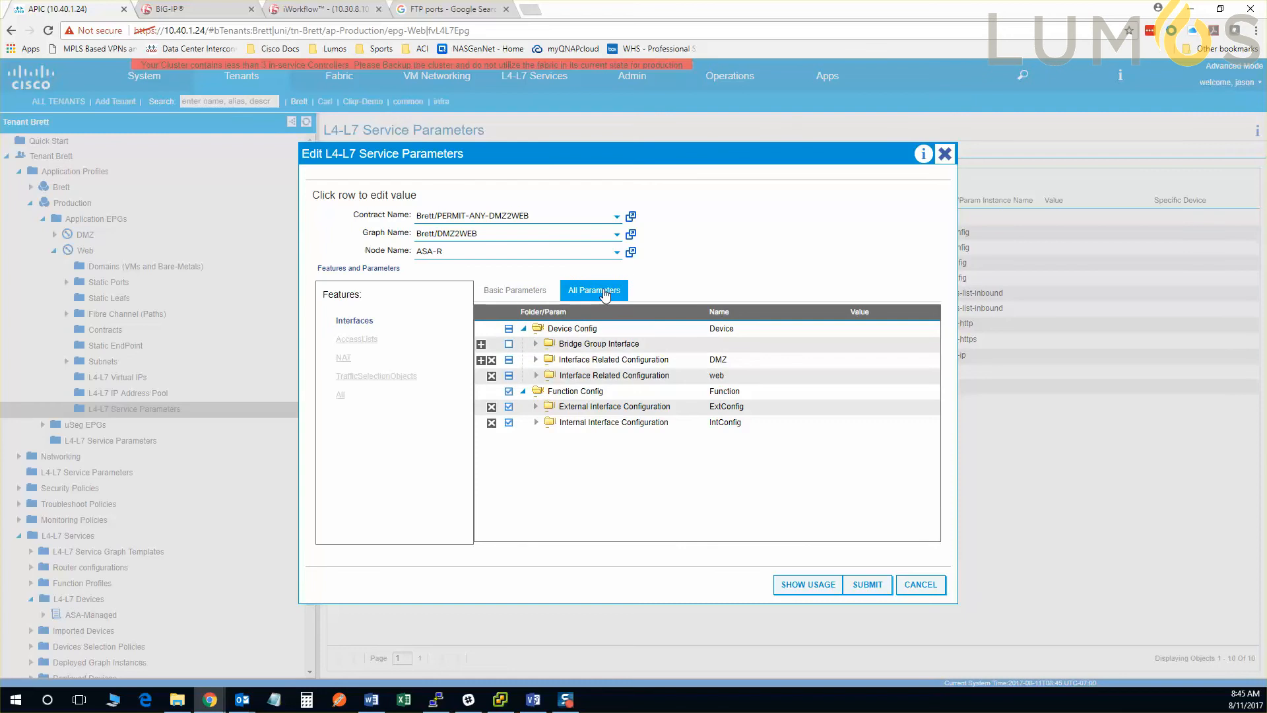
{"action": "left_click", "coordinate": [386, 343]}
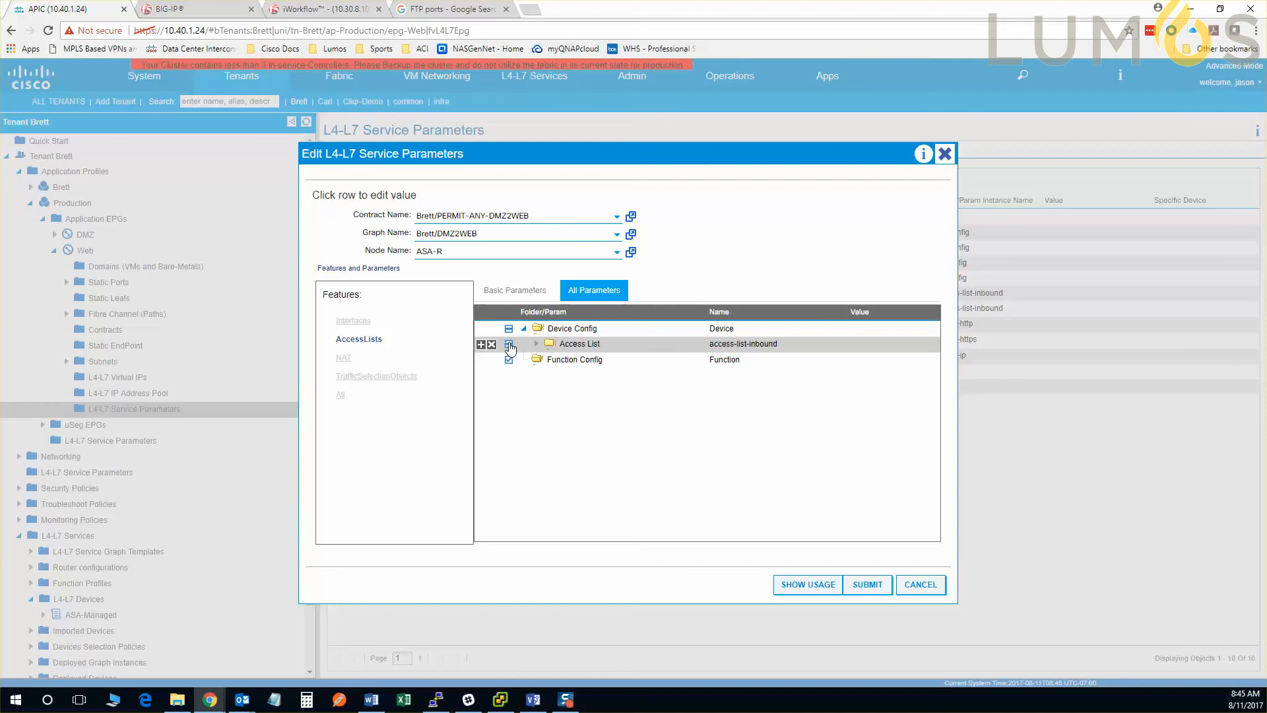
{"action": "left_click", "coordinate": [510, 345]}
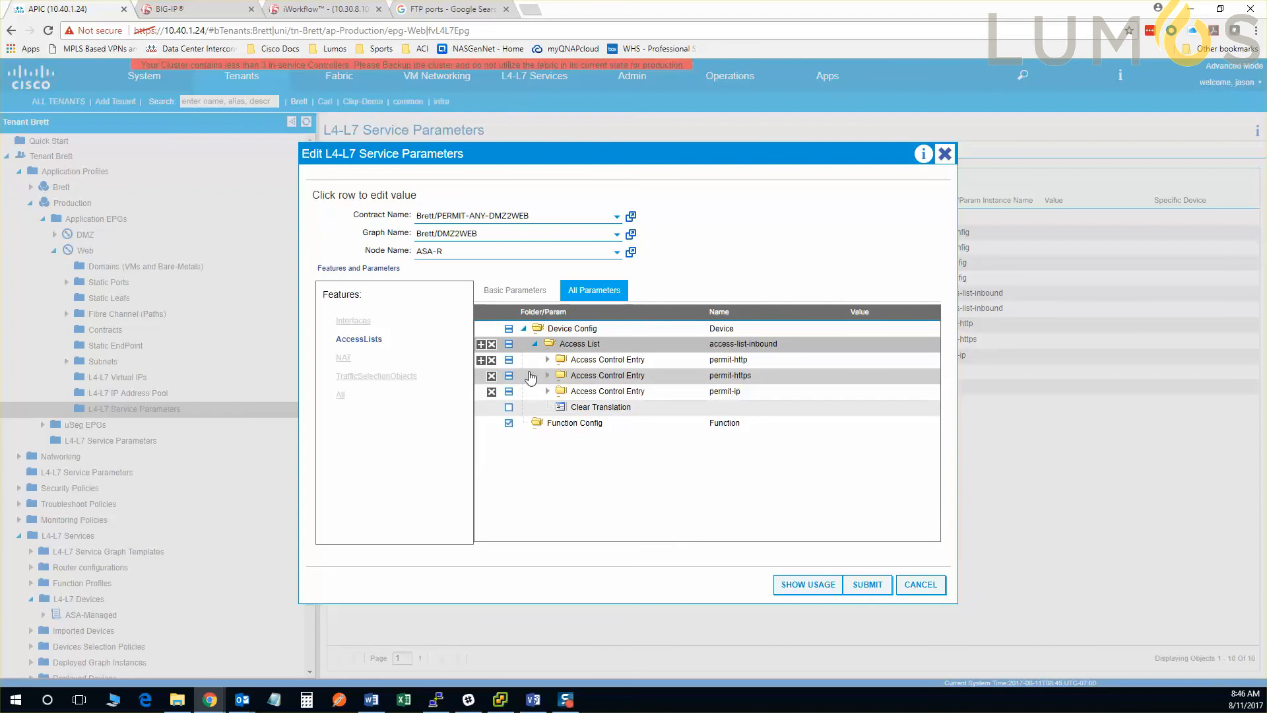
{"action": "left_click", "coordinate": [481, 360]}
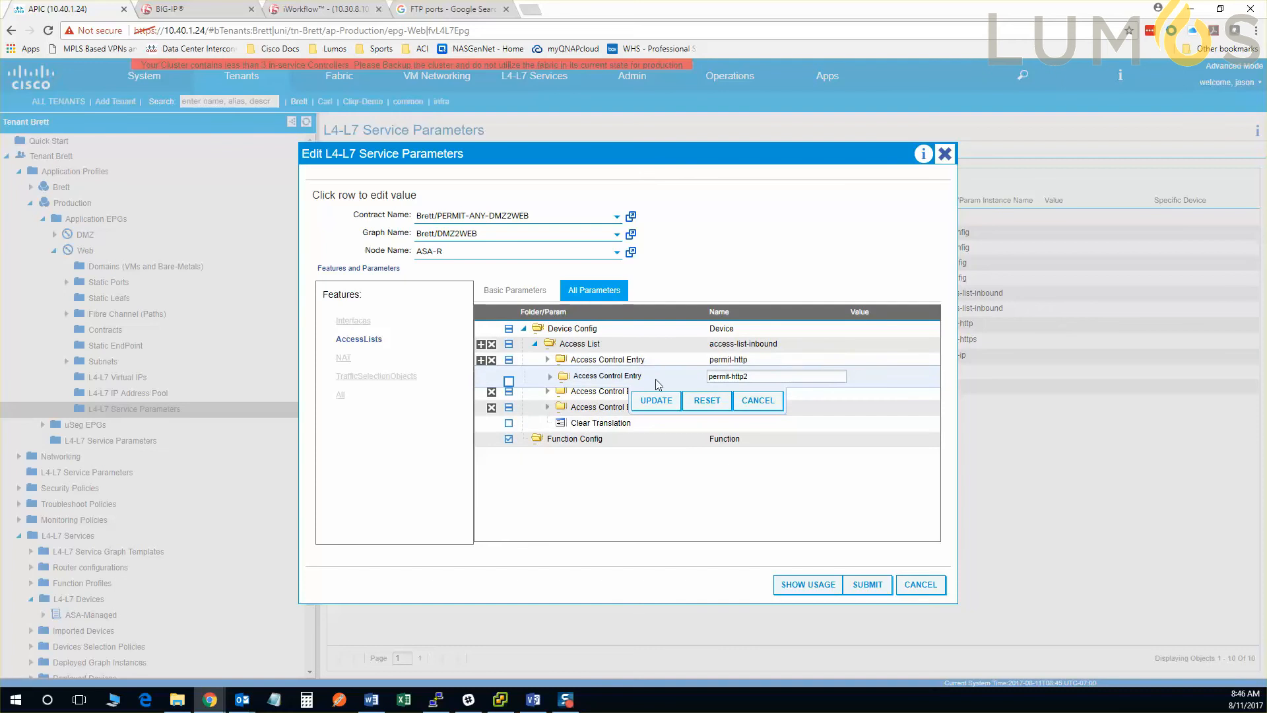
{"action": "left_click_drag", "start_coordinate": [753, 377], "coordinate": [738, 379]}
{"action": "type", "text": "ft"}
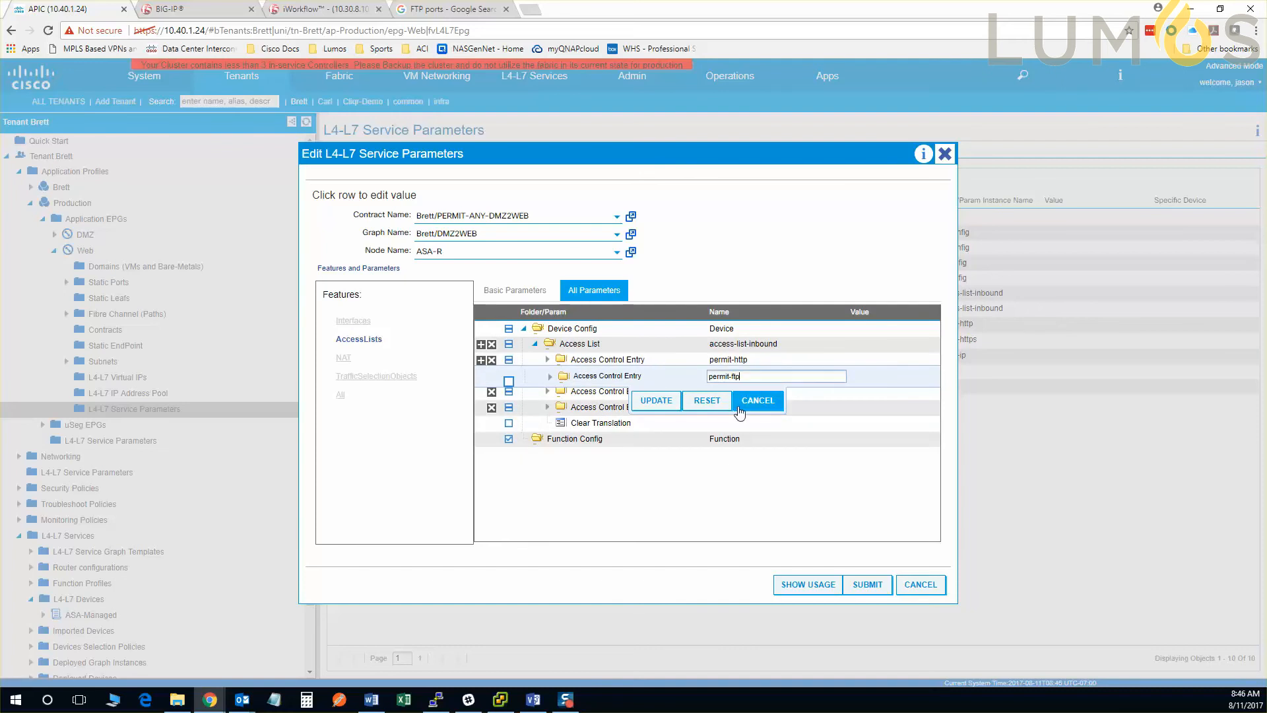
{"action": "type", "text": "p"}
{"action": "left_click", "coordinate": [656, 400]}
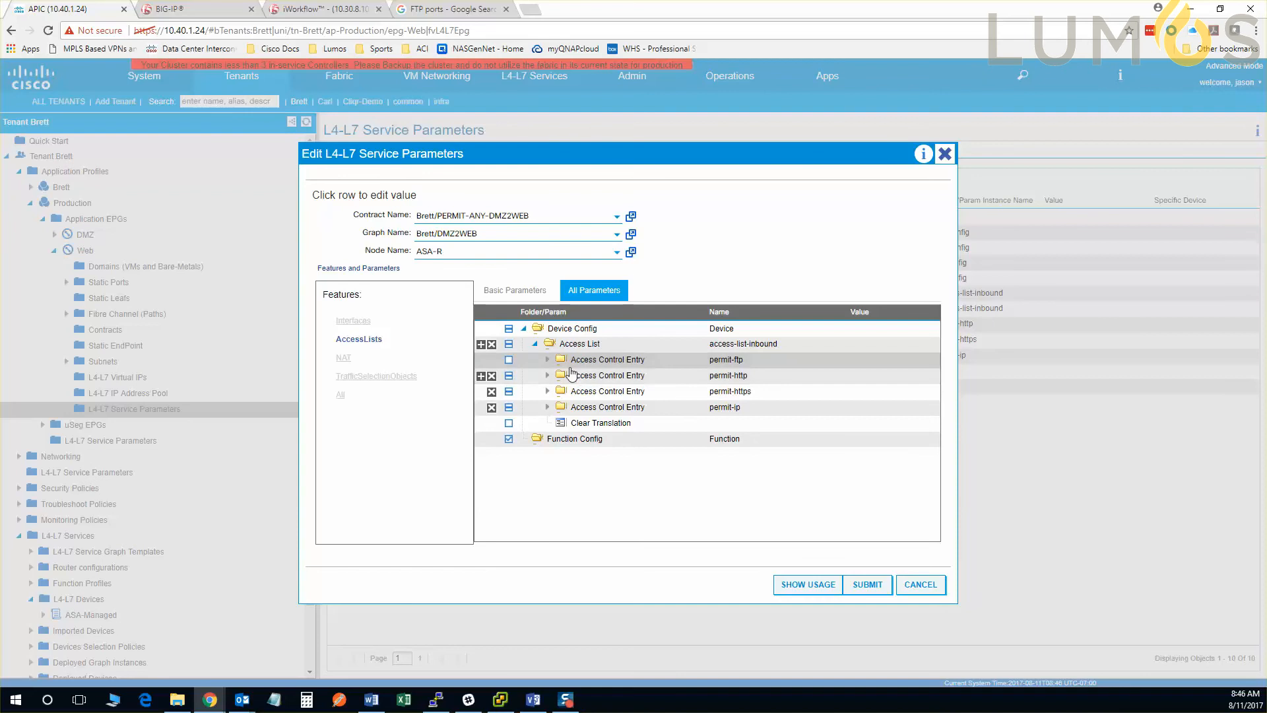
Step: Set the permit-ftp entry's Destination Address parameter Any to the value any
{"action": "left_click", "coordinate": [547, 360]}
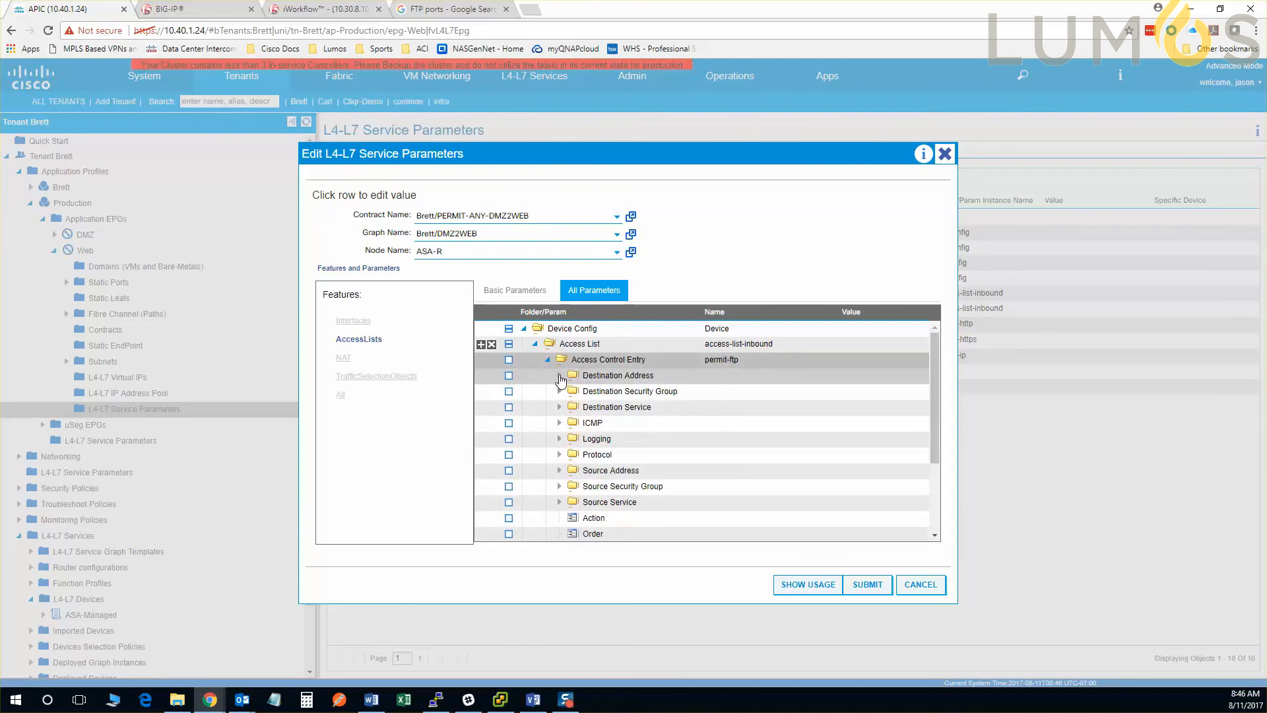
{"action": "left_click", "coordinate": [561, 376]}
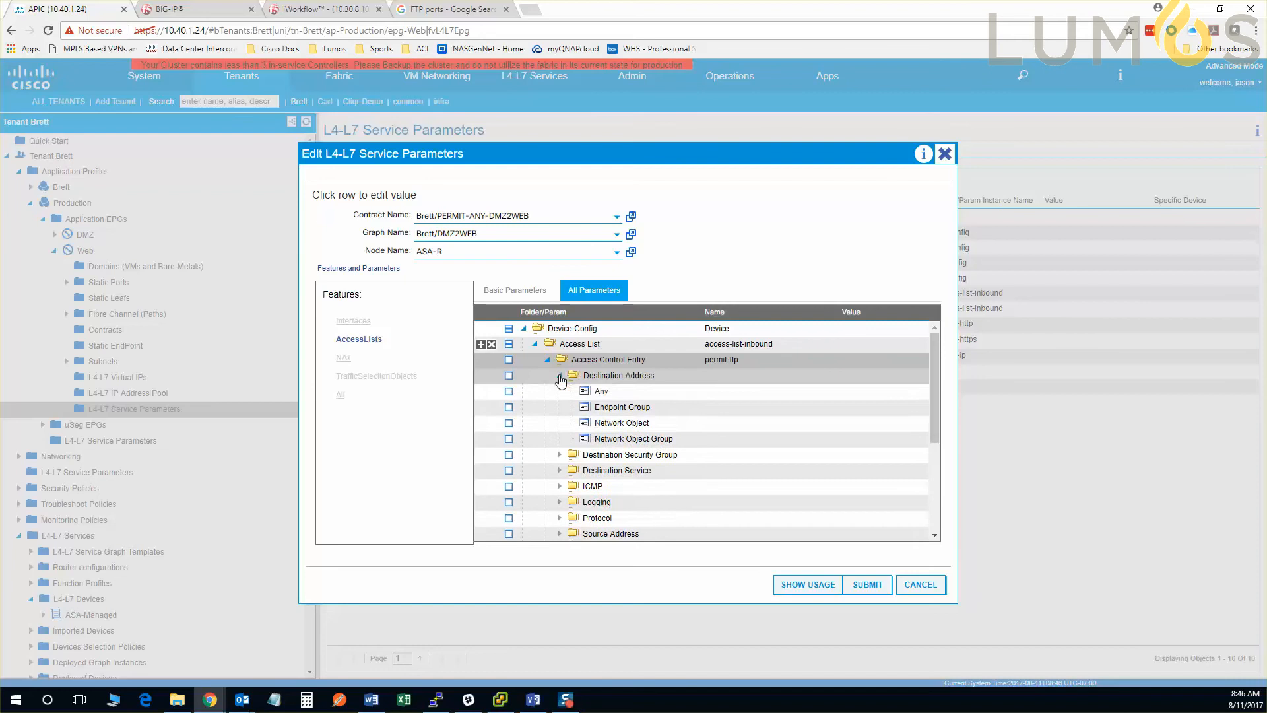
{"action": "left_click", "coordinate": [600, 392]}
{"action": "left_click", "coordinate": [901, 392]}
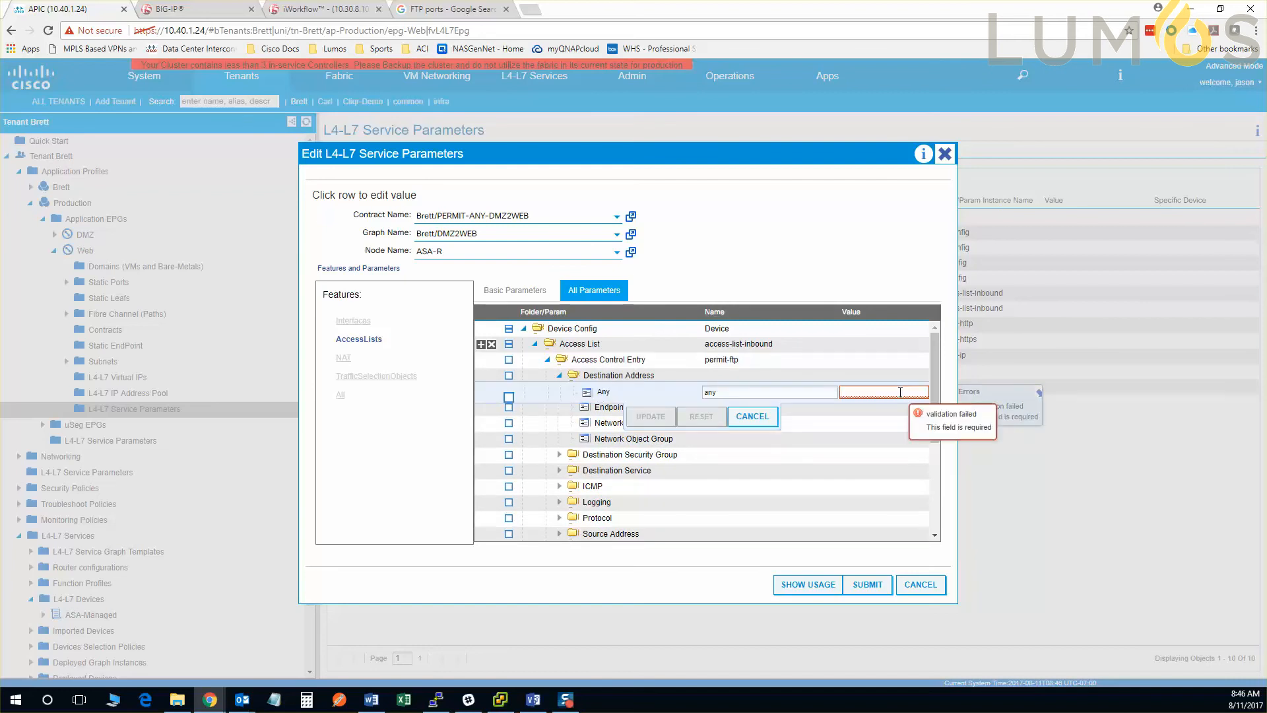
{"action": "type", "text": "any"}
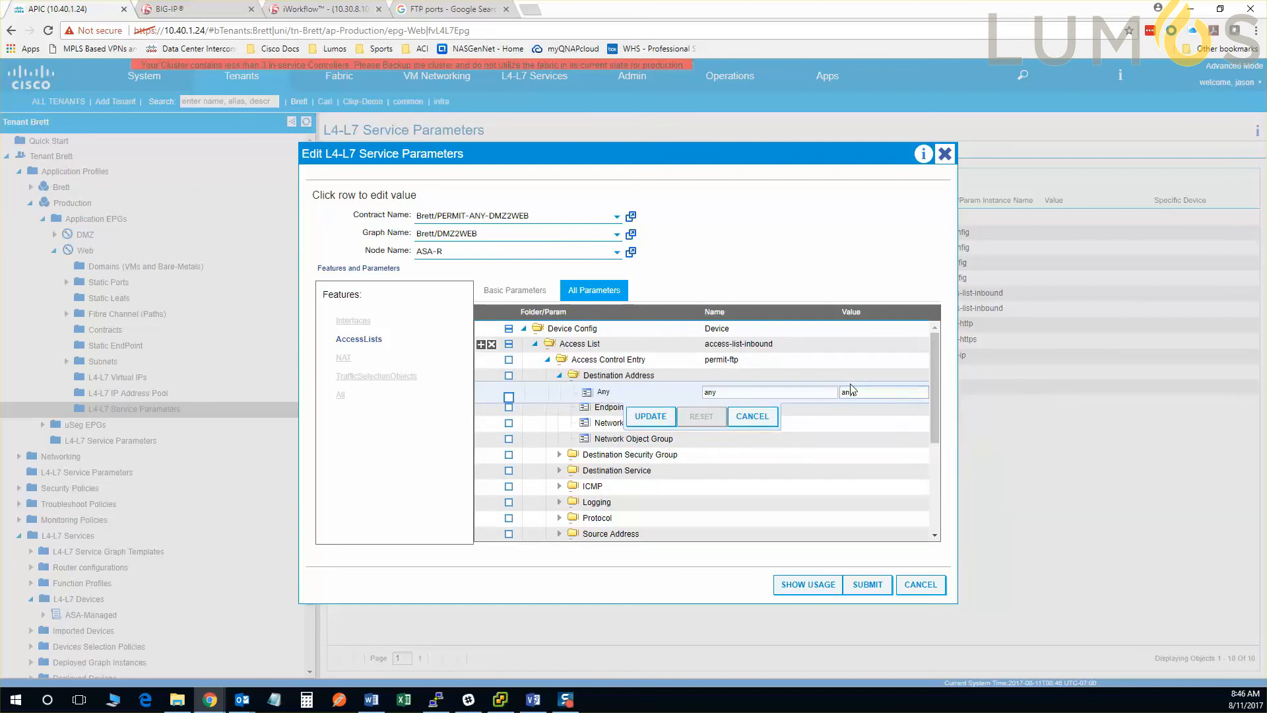
{"action": "left_click", "coordinate": [660, 418]}
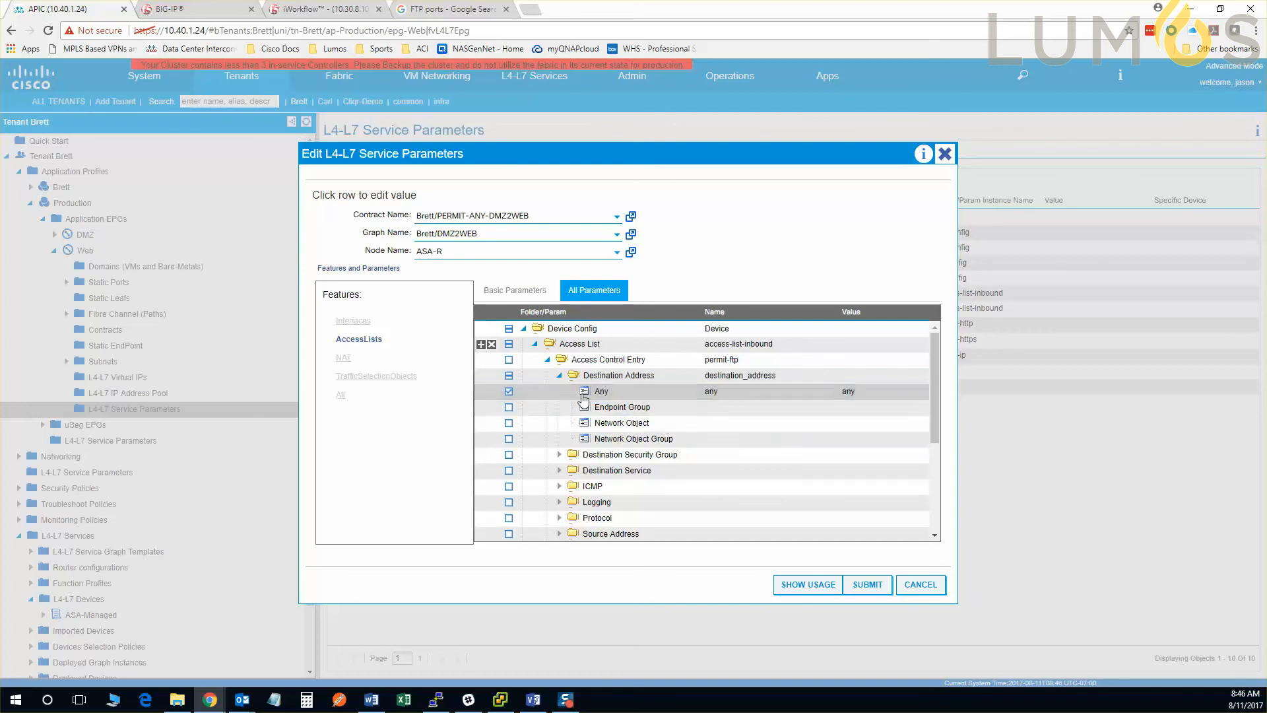
Step: Set the permit-ftp entry's Destination Service parameters to Low Port 21 and Operator eq
{"action": "left_click", "coordinate": [561, 376]}
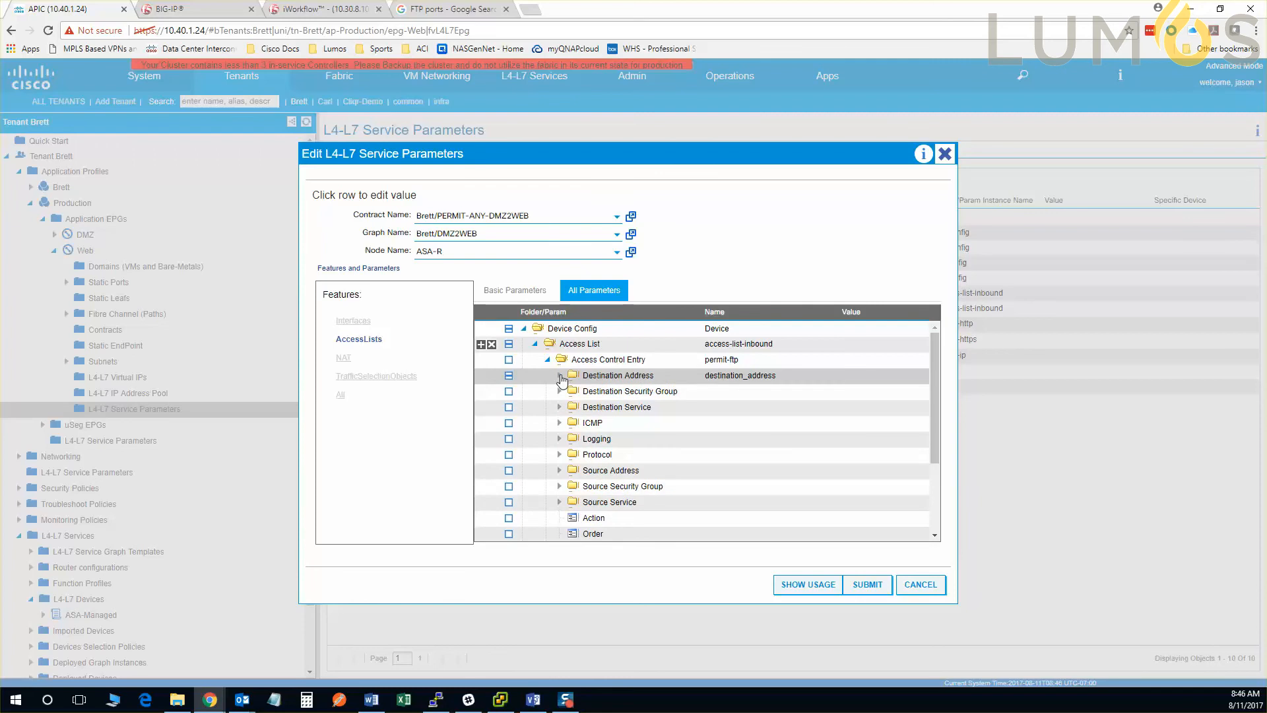
{"action": "left_click", "coordinate": [560, 407]}
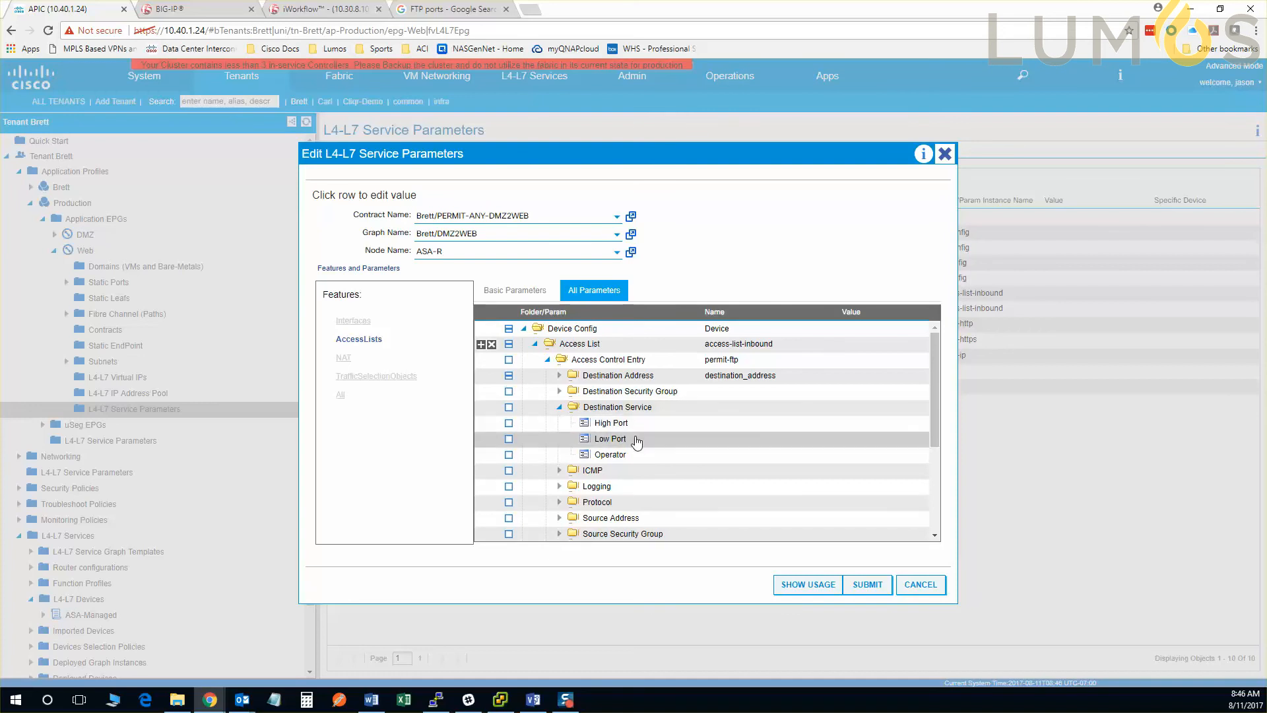
{"action": "left_click", "coordinate": [670, 439]}
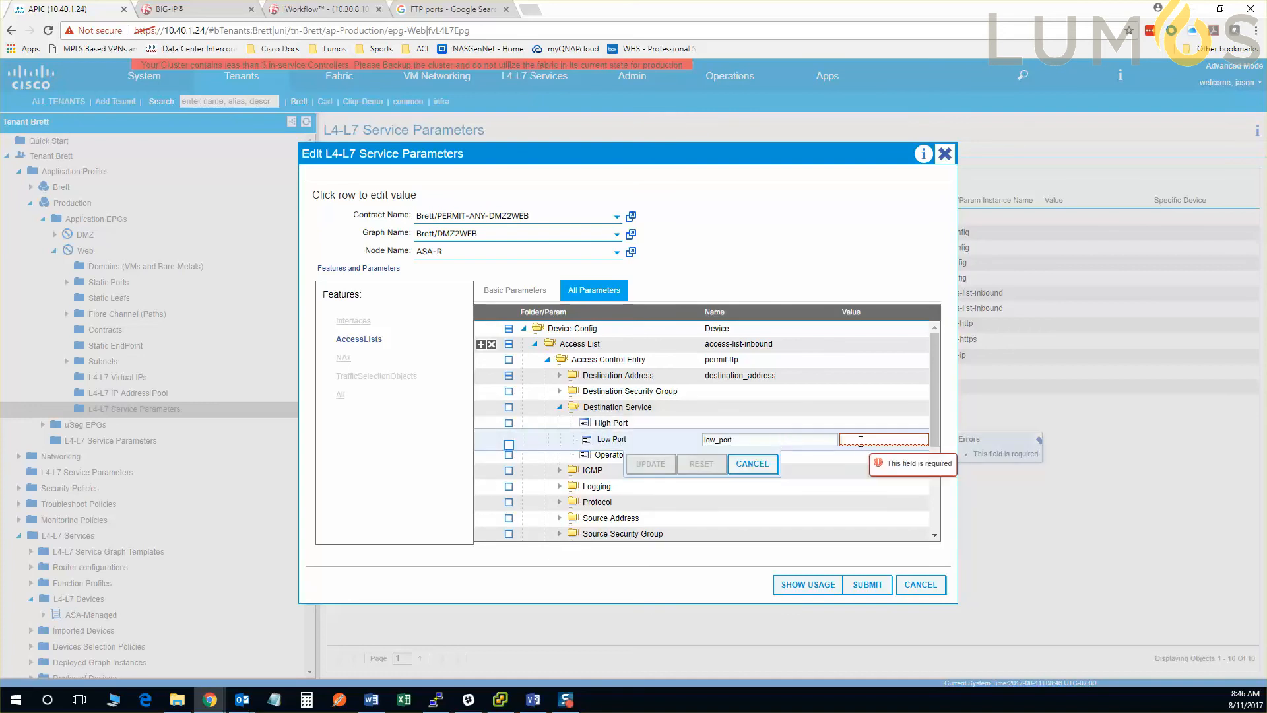
{"action": "type", "text": "21"}
{"action": "left_click", "coordinate": [650, 463]}
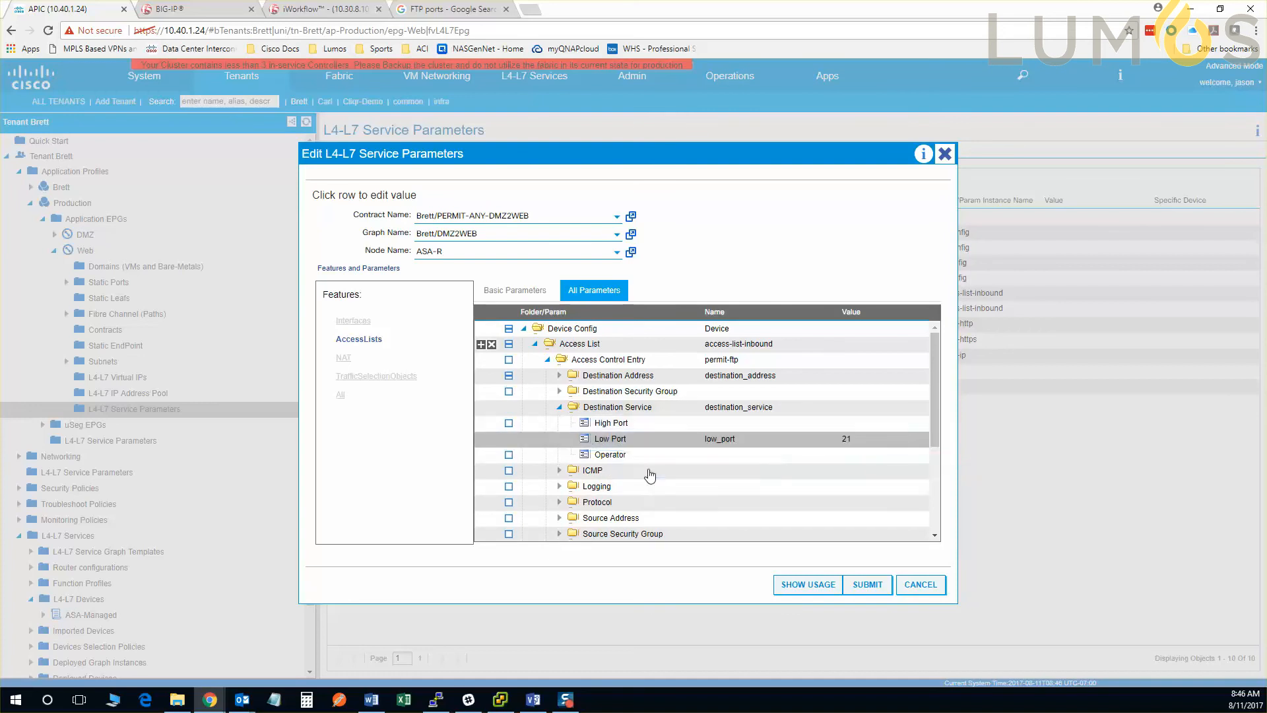
{"action": "left_click", "coordinate": [682, 456]}
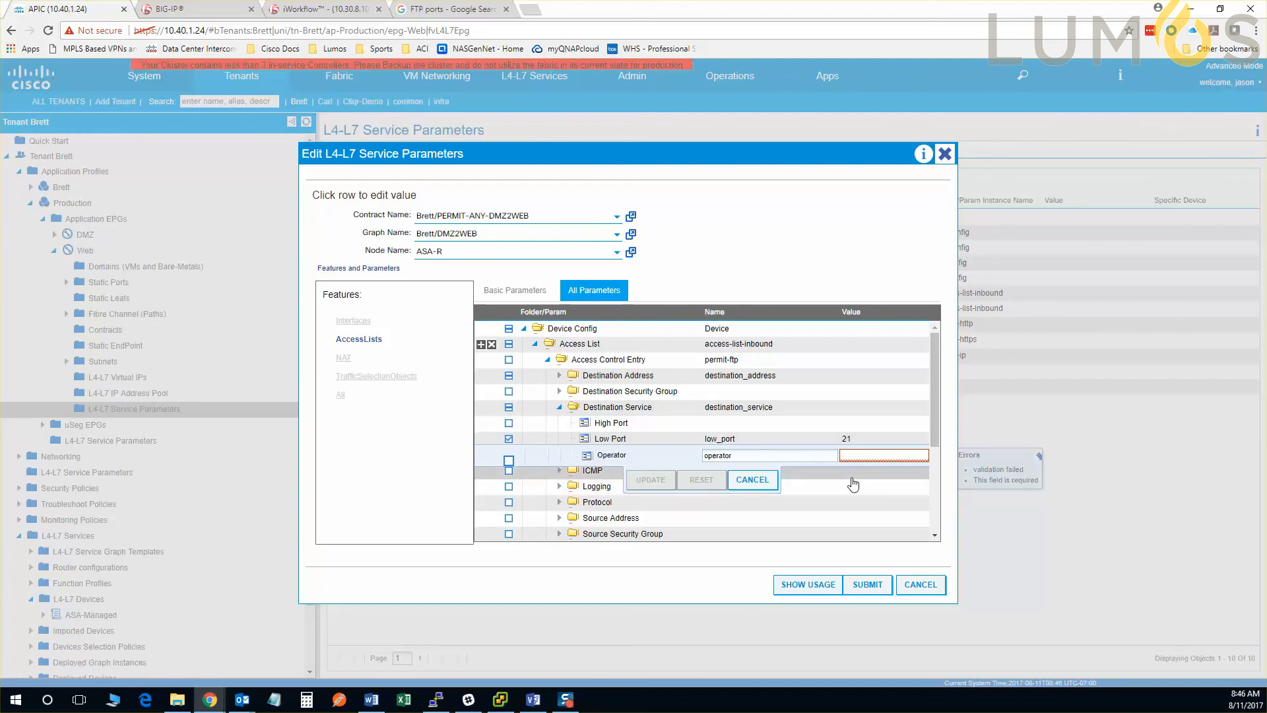
{"action": "type", "text": "eq"}
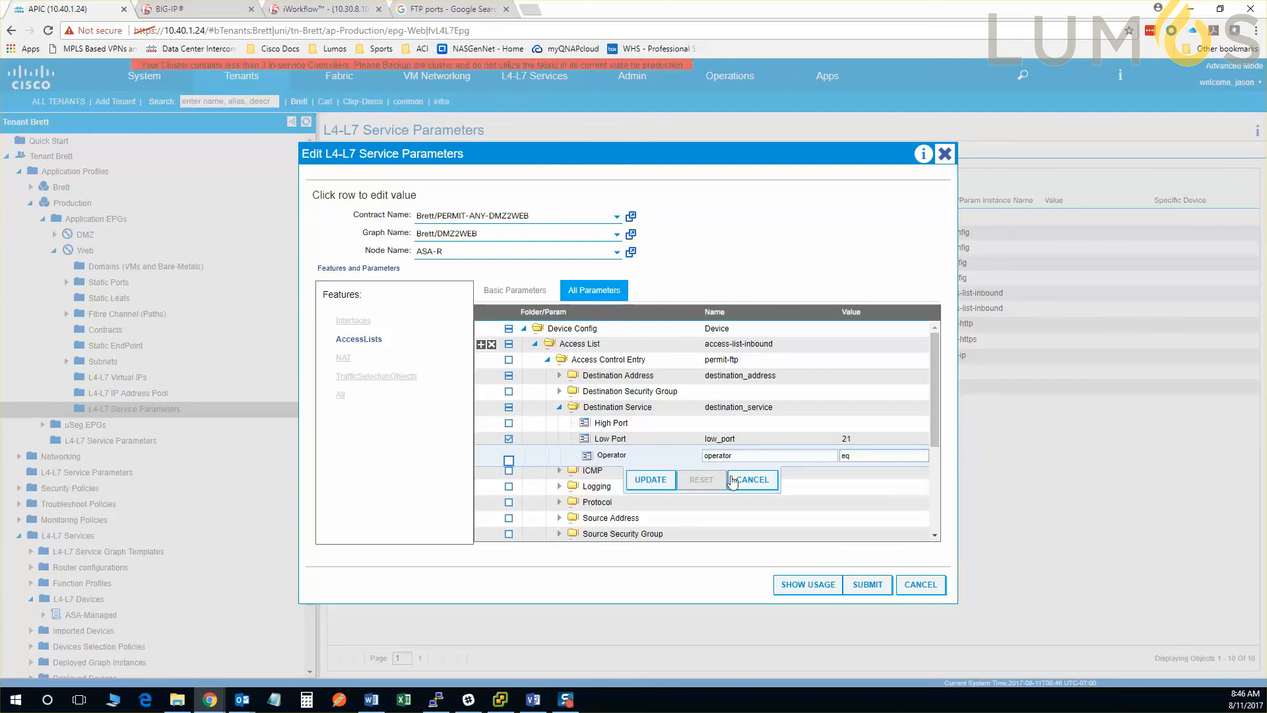
{"action": "left_click", "coordinate": [645, 482]}
Step: Set the permit-ftp entry's IP Protocol parameter under Protocol to name tcp and value tcp
{"action": "scroll", "coordinate": [677, 470], "scroll_direction": "down", "scroll_amount": 1}
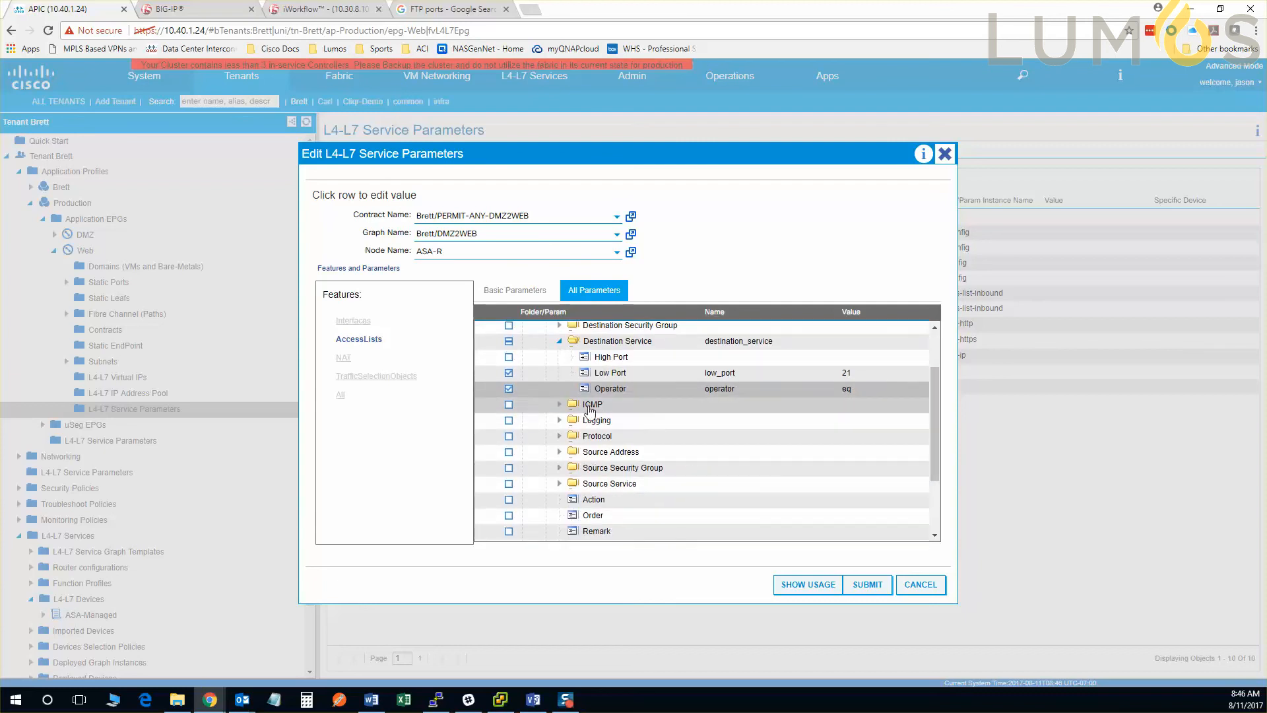
{"action": "left_click", "coordinate": [559, 436]}
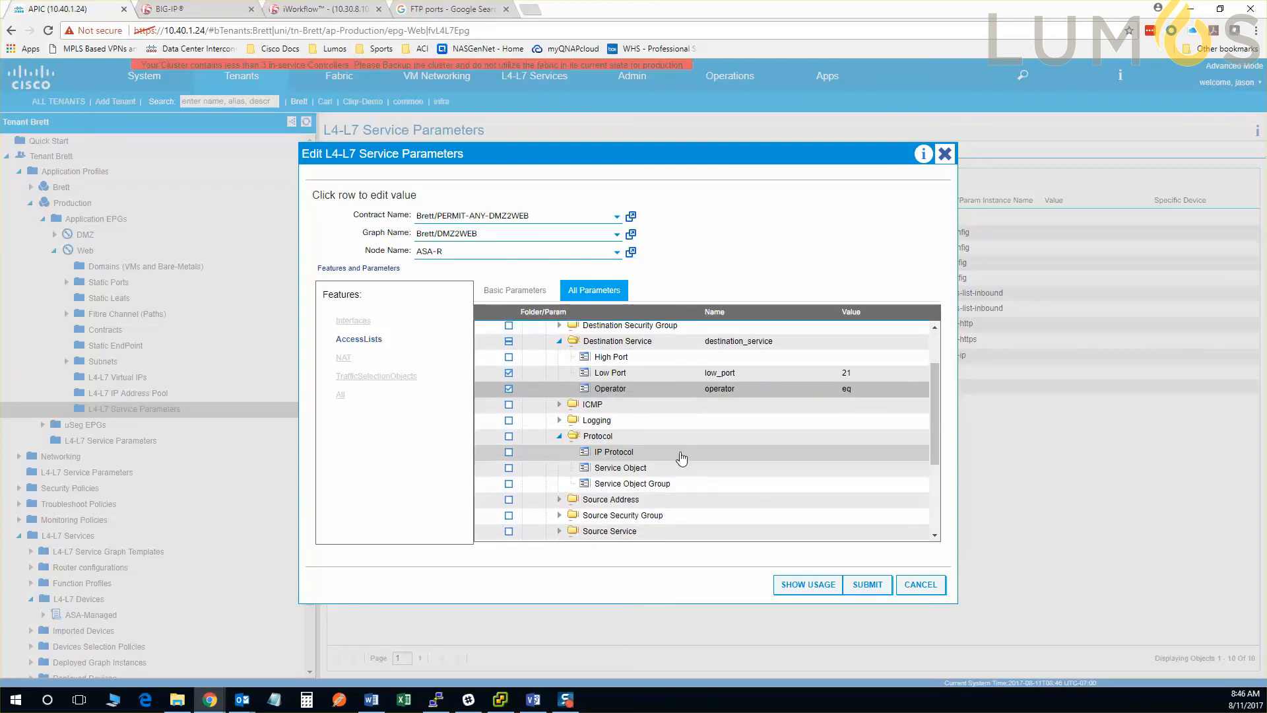
{"action": "left_click", "coordinate": [682, 456]}
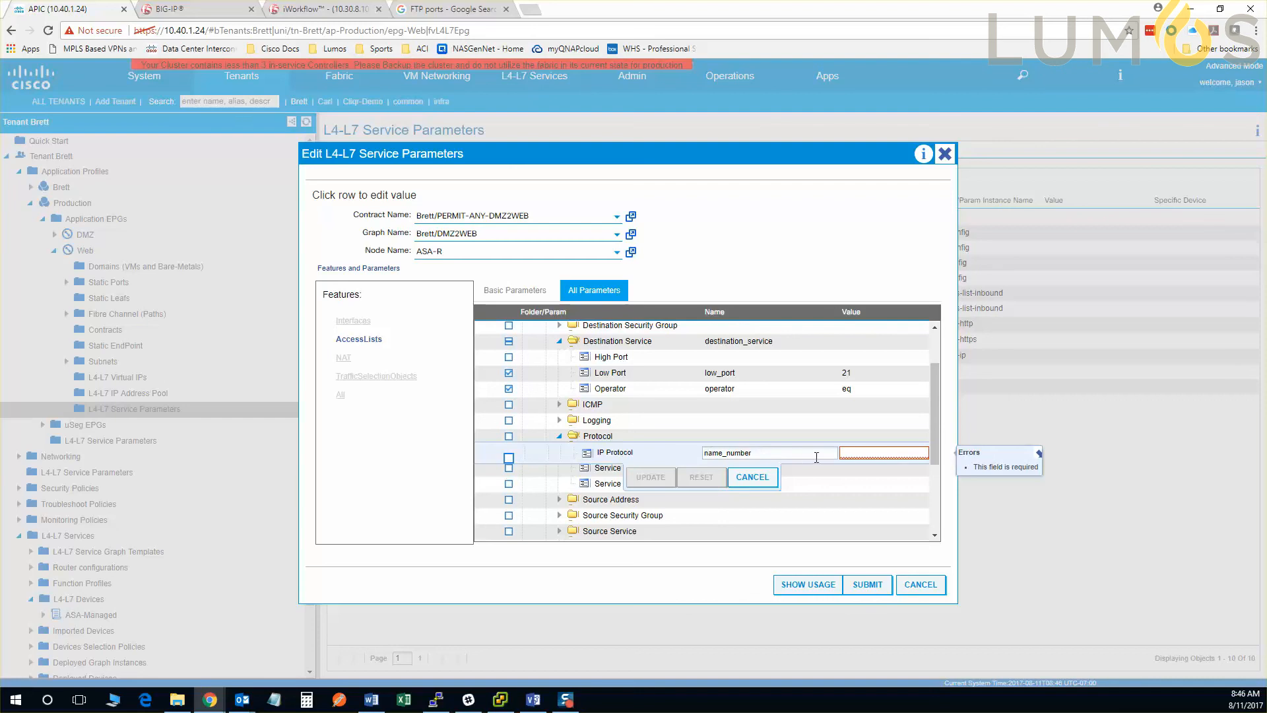
{"action": "left_click", "coordinate": [859, 453]}
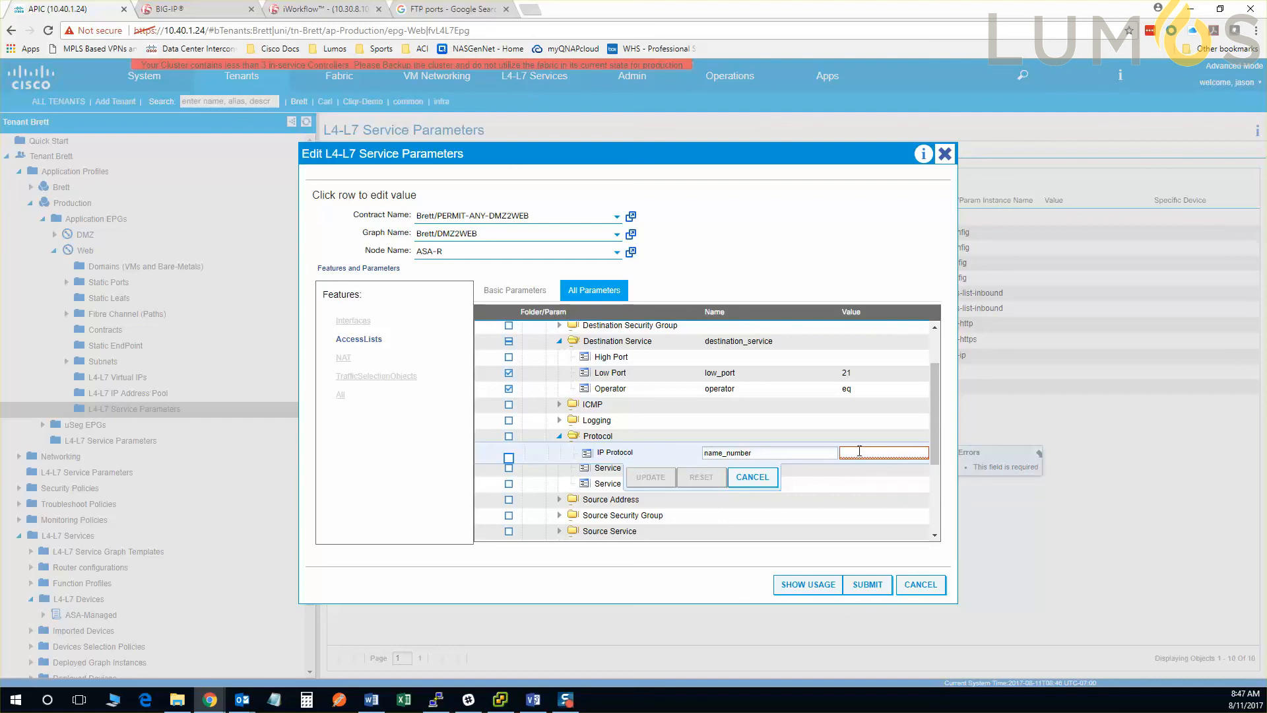
{"action": "type", "text": "tcp"}
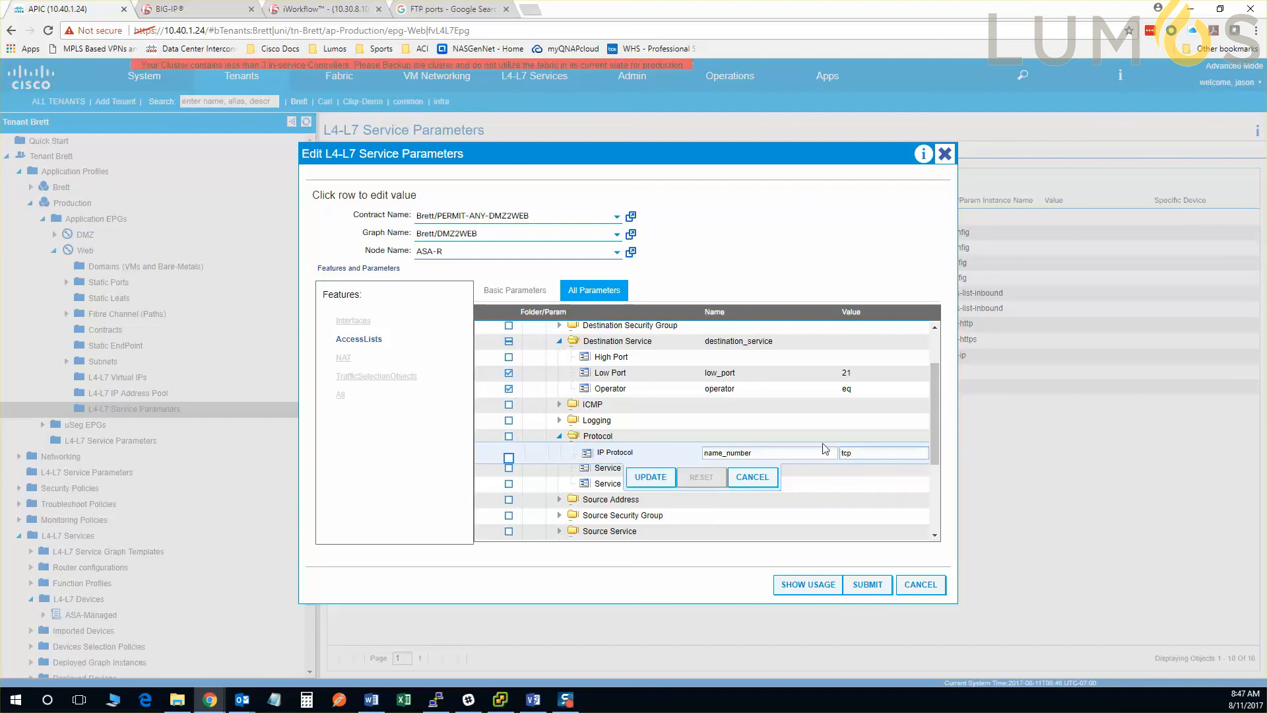
{"action": "left_click_drag", "start_coordinate": [792, 453], "coordinate": [685, 454]}
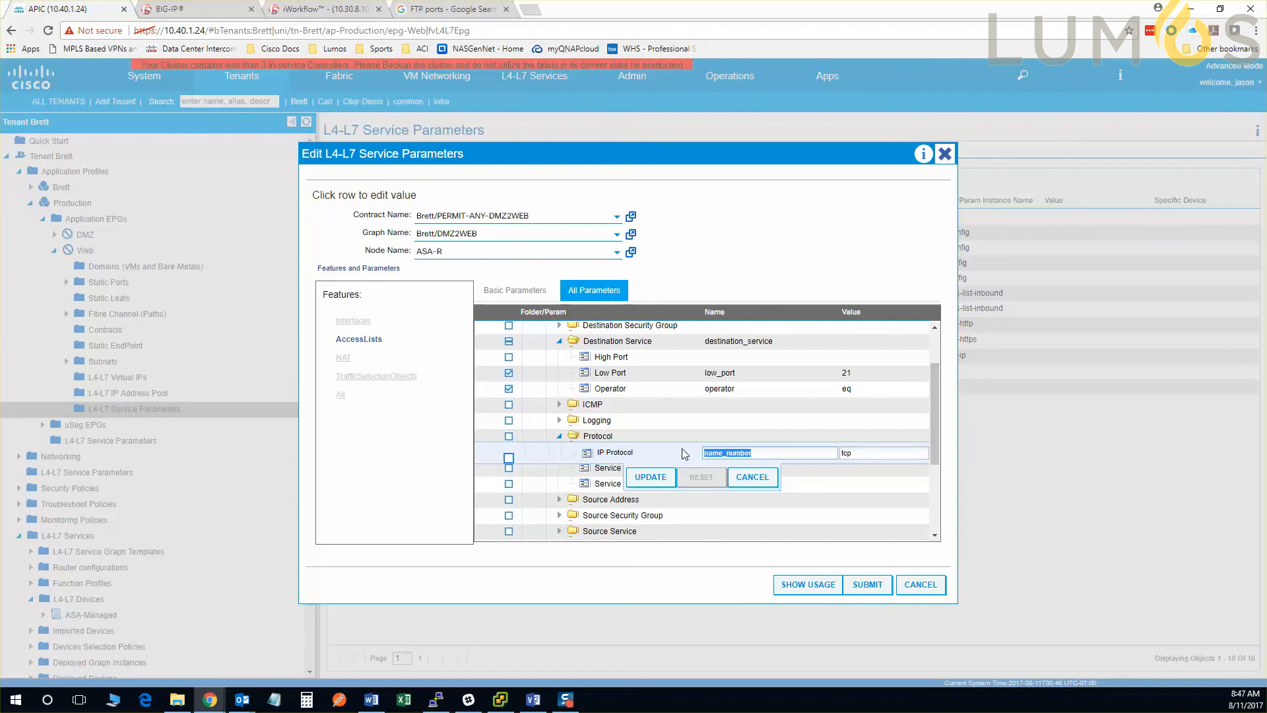
{"action": "type", "text": "tcp"}
{"action": "left_click", "coordinate": [651, 477]}
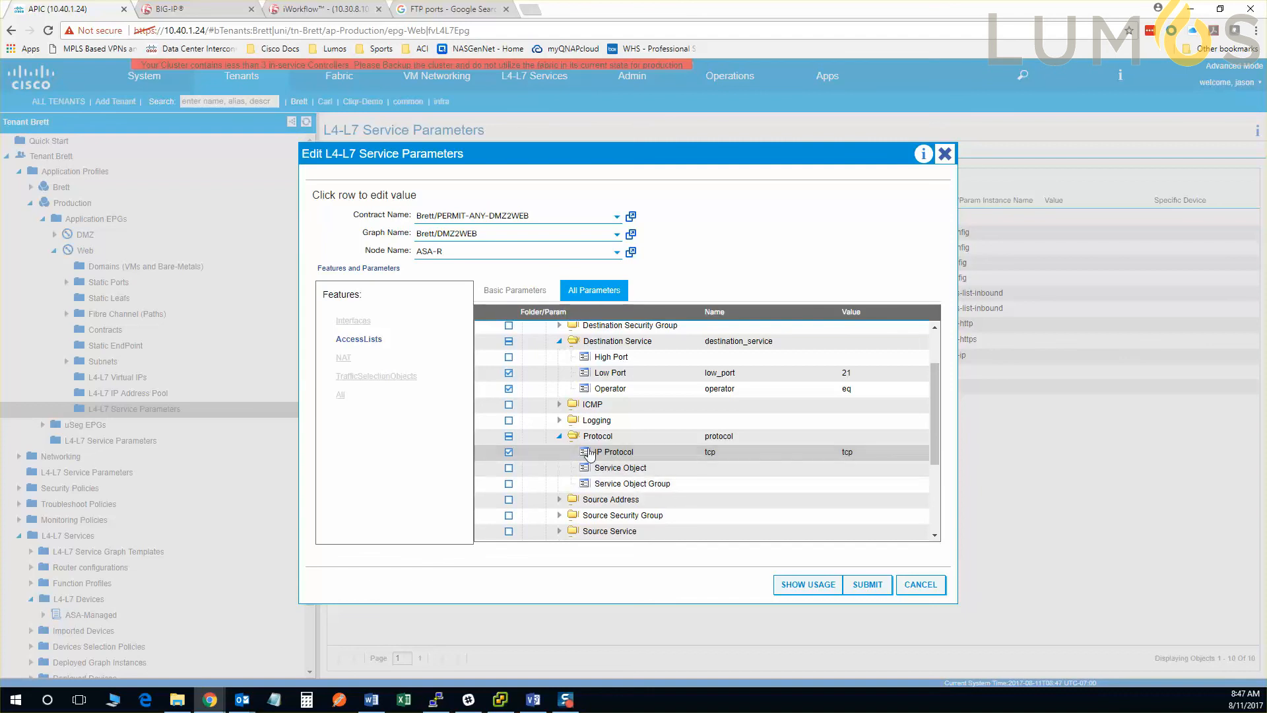
{"action": "left_click", "coordinate": [559, 436]}
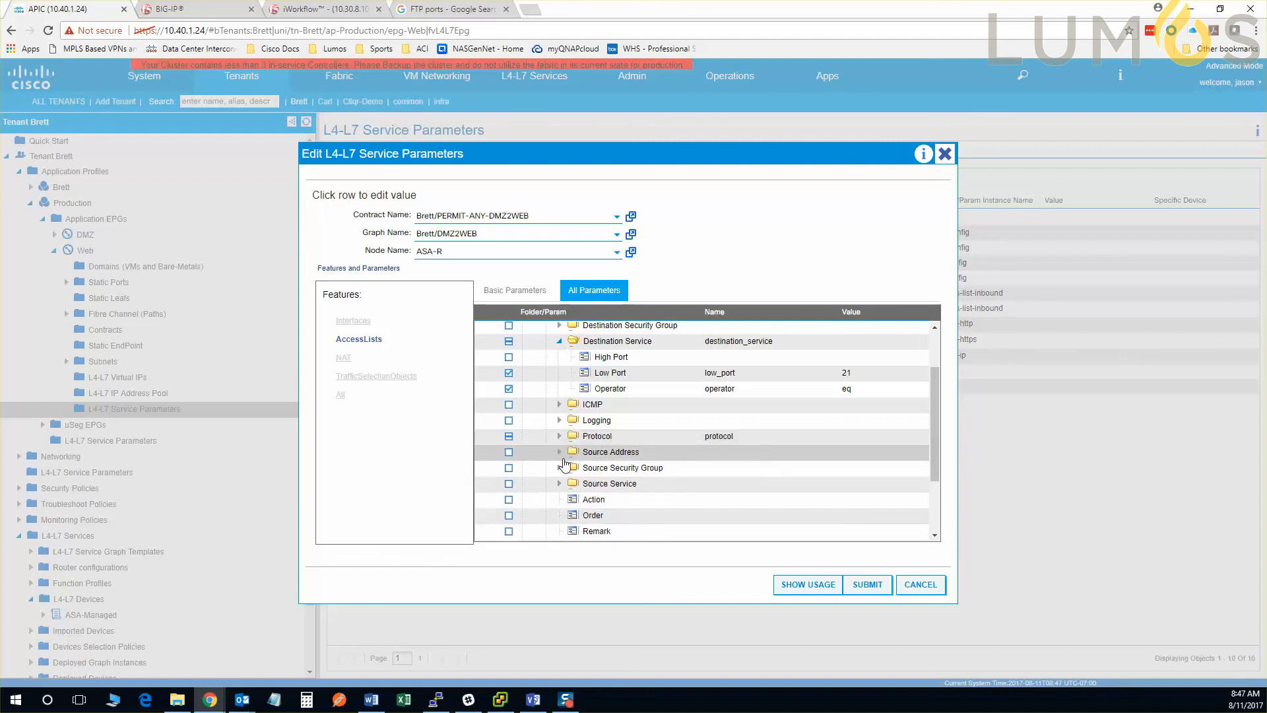
Step: Set the permit-ftp entry's Source Address parameter Any to the value any
{"action": "left_click", "coordinate": [560, 452]}
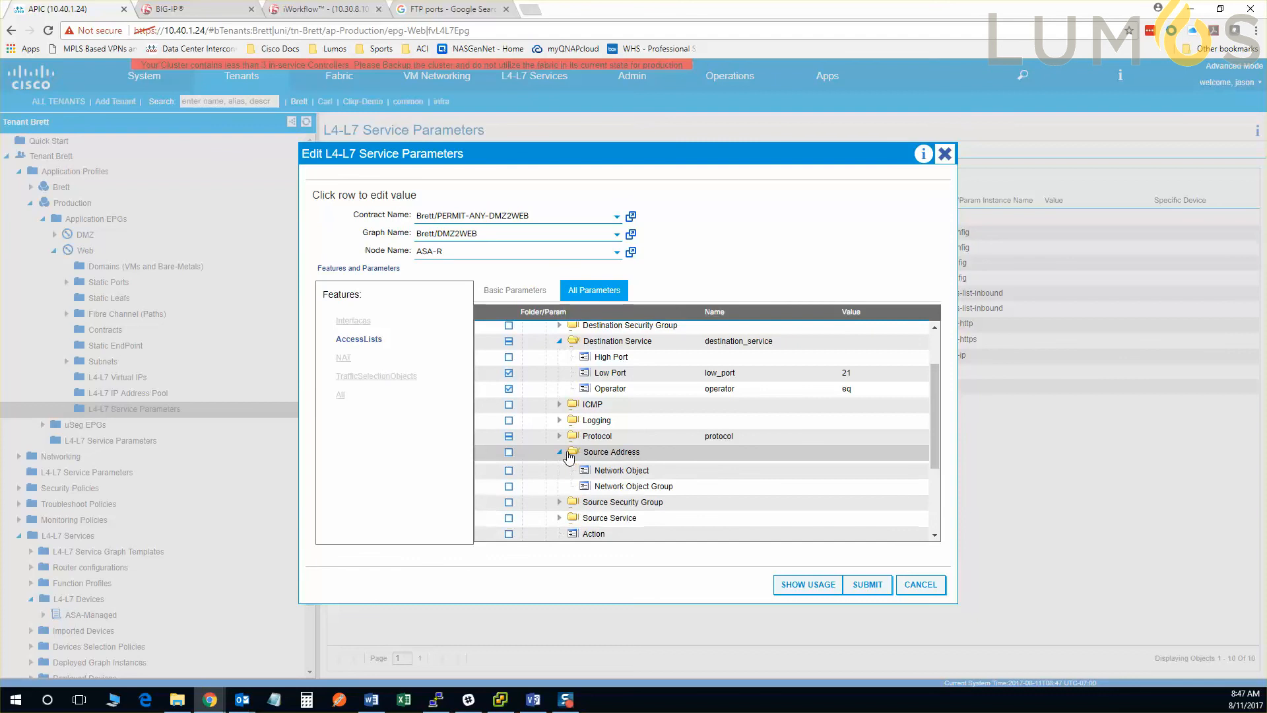
{"action": "left_click", "coordinate": [786, 470]}
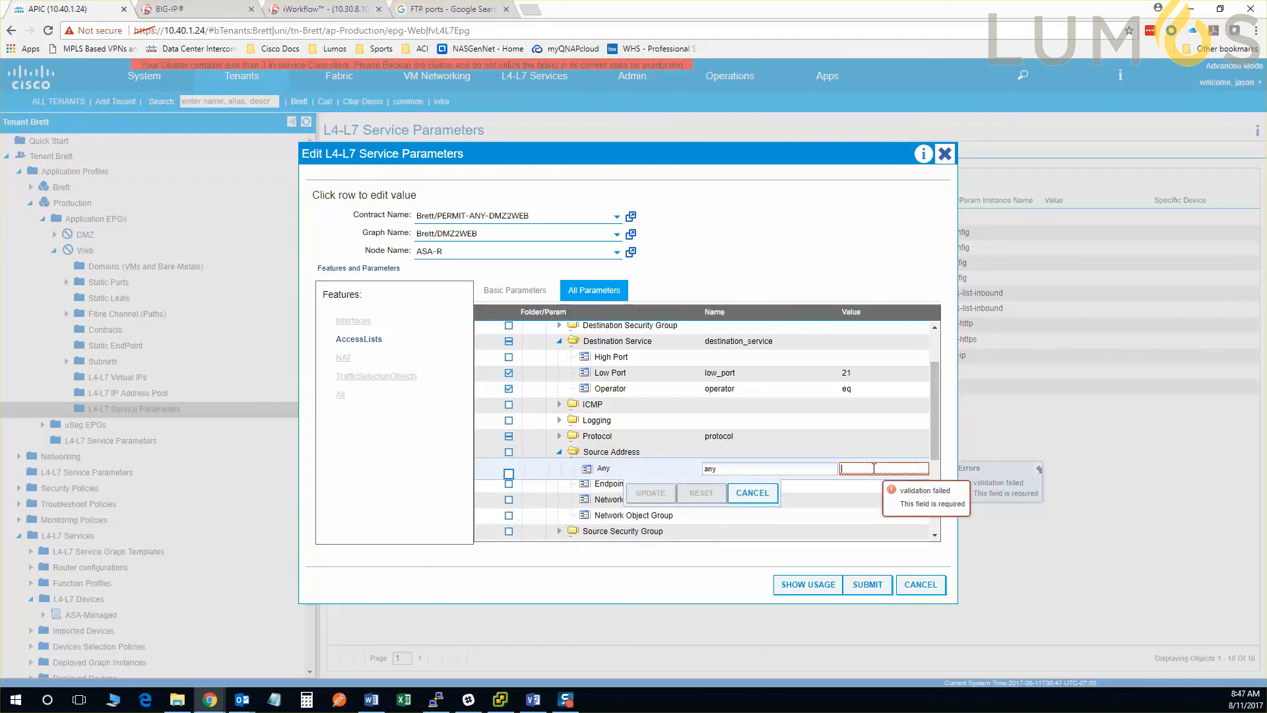
{"action": "type", "text": "any"}
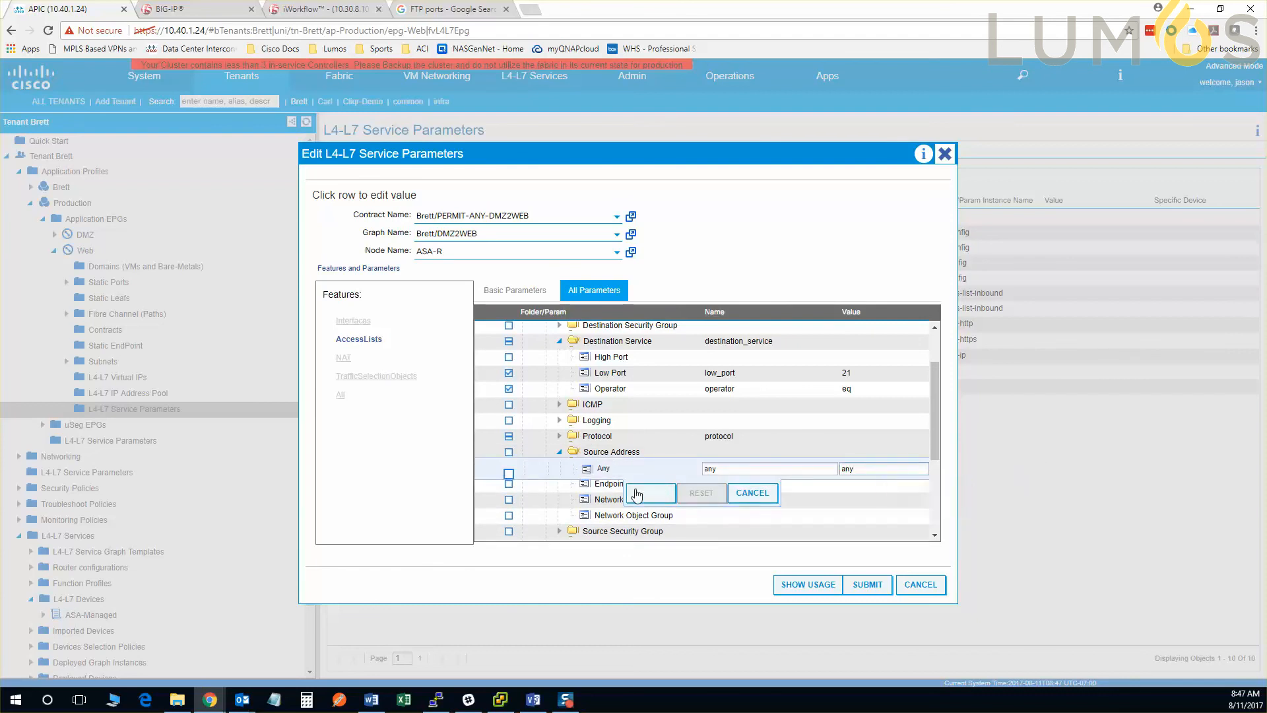
{"action": "left_click", "coordinate": [643, 494]}
Step: Set the permit-ftp entry's Action to permit and its Order to 13
{"action": "scroll", "coordinate": [574, 474], "scroll_direction": "down", "scroll_amount": 1}
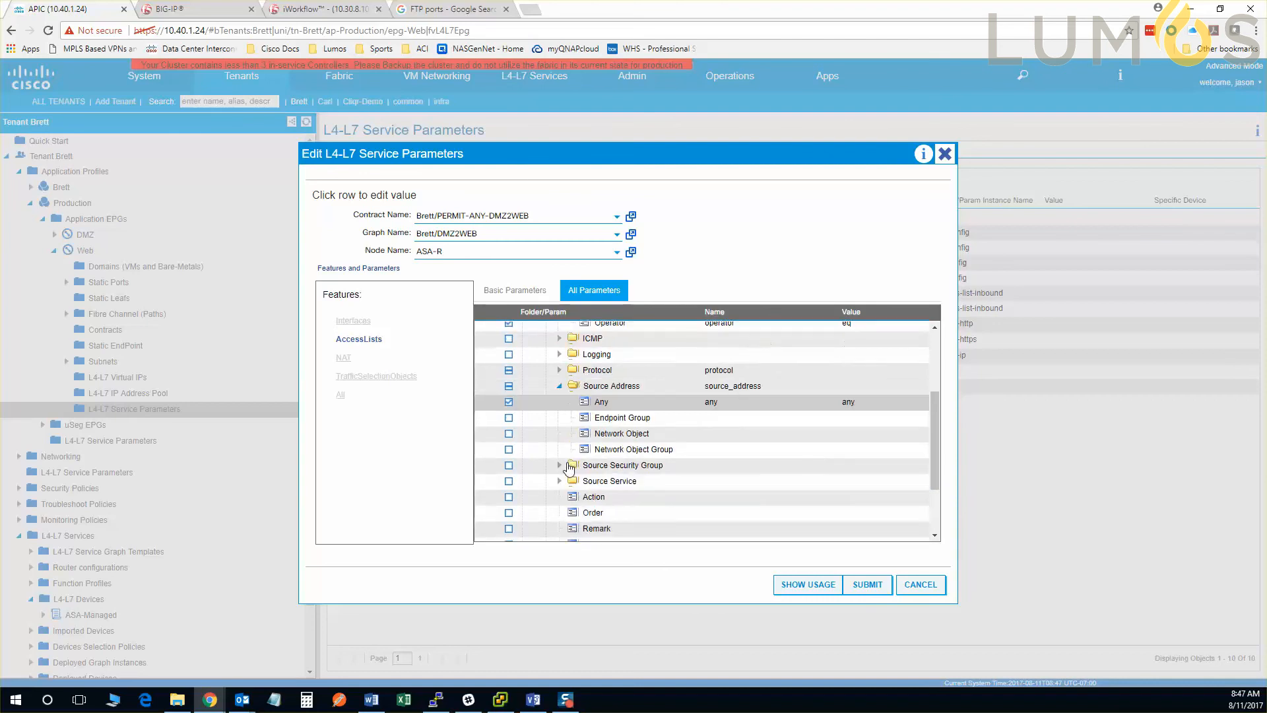
{"action": "scroll", "coordinate": [575, 474], "scroll_direction": "down", "scroll_amount": 1}
{"action": "left_click", "coordinate": [638, 437]}
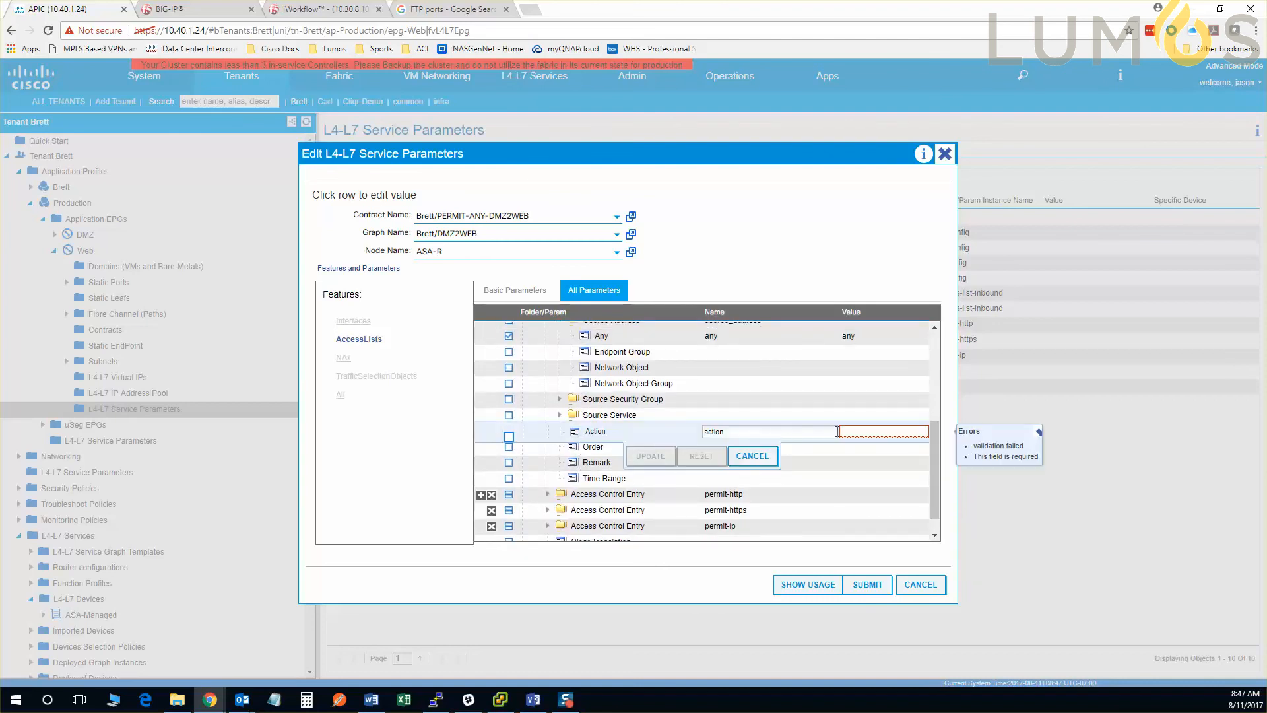
{"action": "type", "text": "permi"}
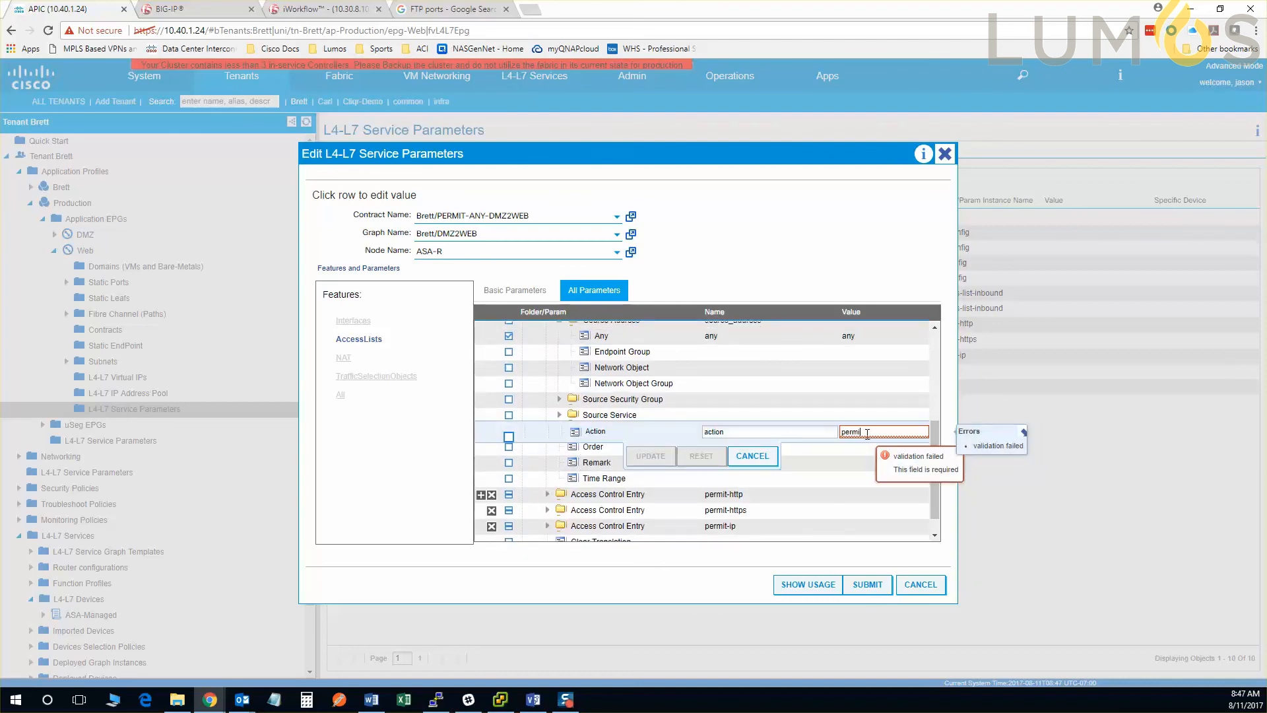
{"action": "type", "text": "t"}
{"action": "left_click", "coordinate": [652, 456]}
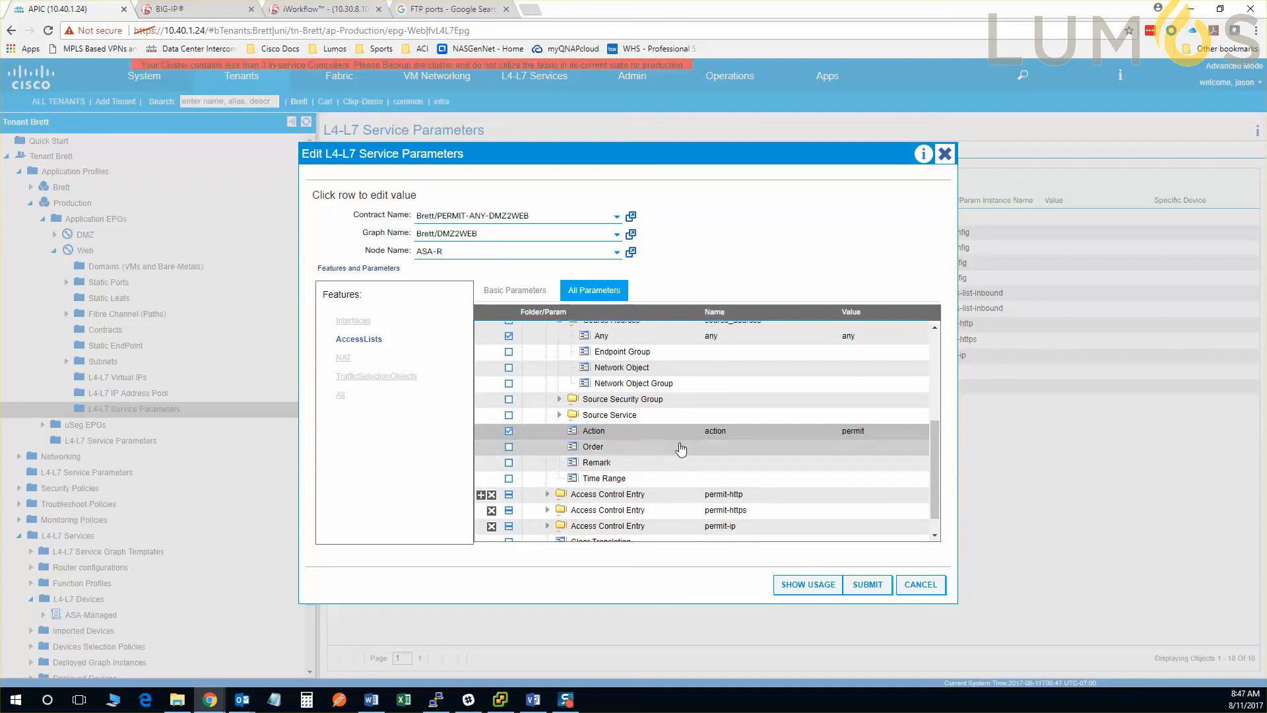
{"action": "left_click", "coordinate": [682, 449]}
{"action": "type", "text": "13"}
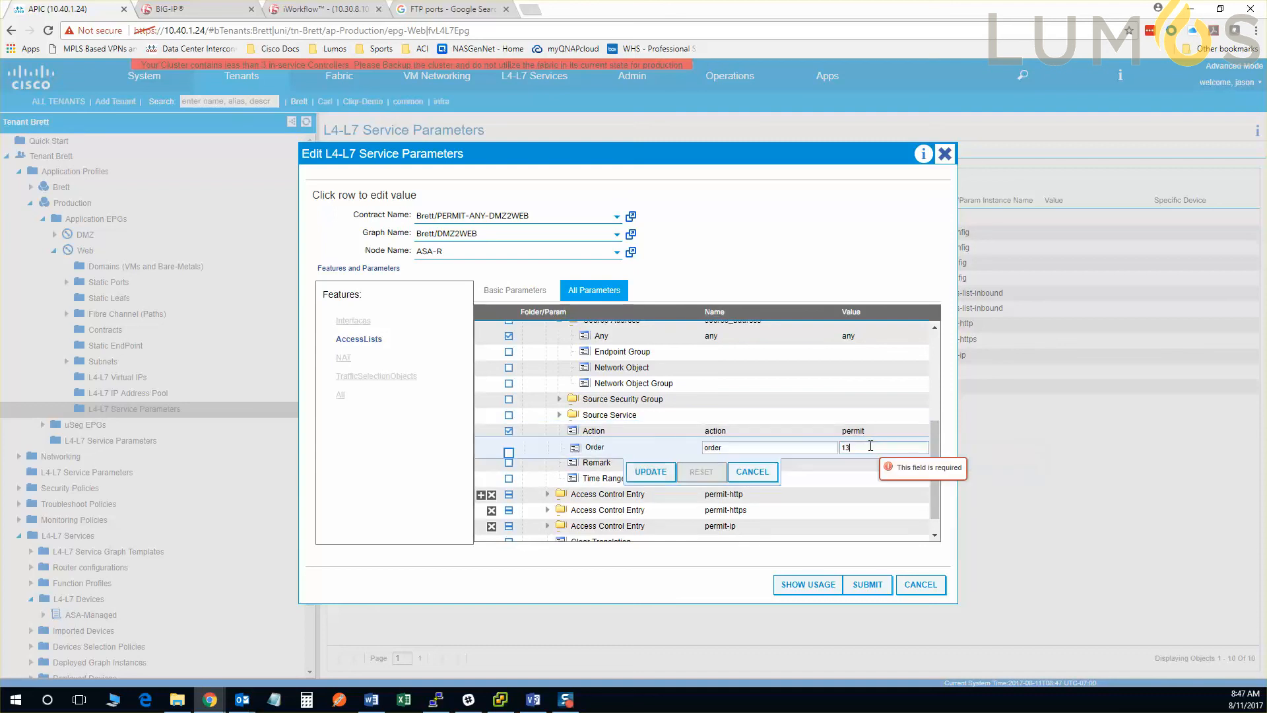
{"action": "left_click", "coordinate": [651, 472]}
Step: Review the permit-ftp entry's parameters and submit the changes, accepting the policy usage warning
{"action": "scroll", "coordinate": [780, 469], "scroll_direction": "down", "scroll_amount": 1}
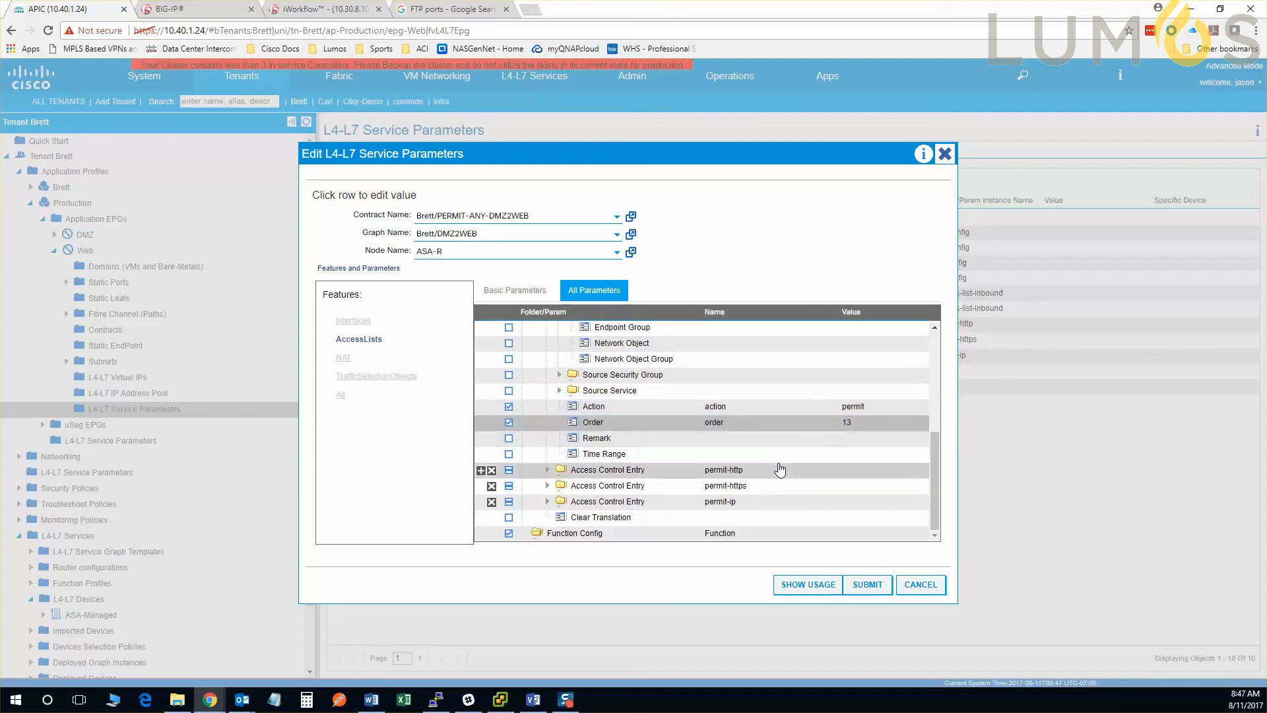
{"action": "scroll", "coordinate": [780, 469], "scroll_direction": "up", "scroll_amount": 10}
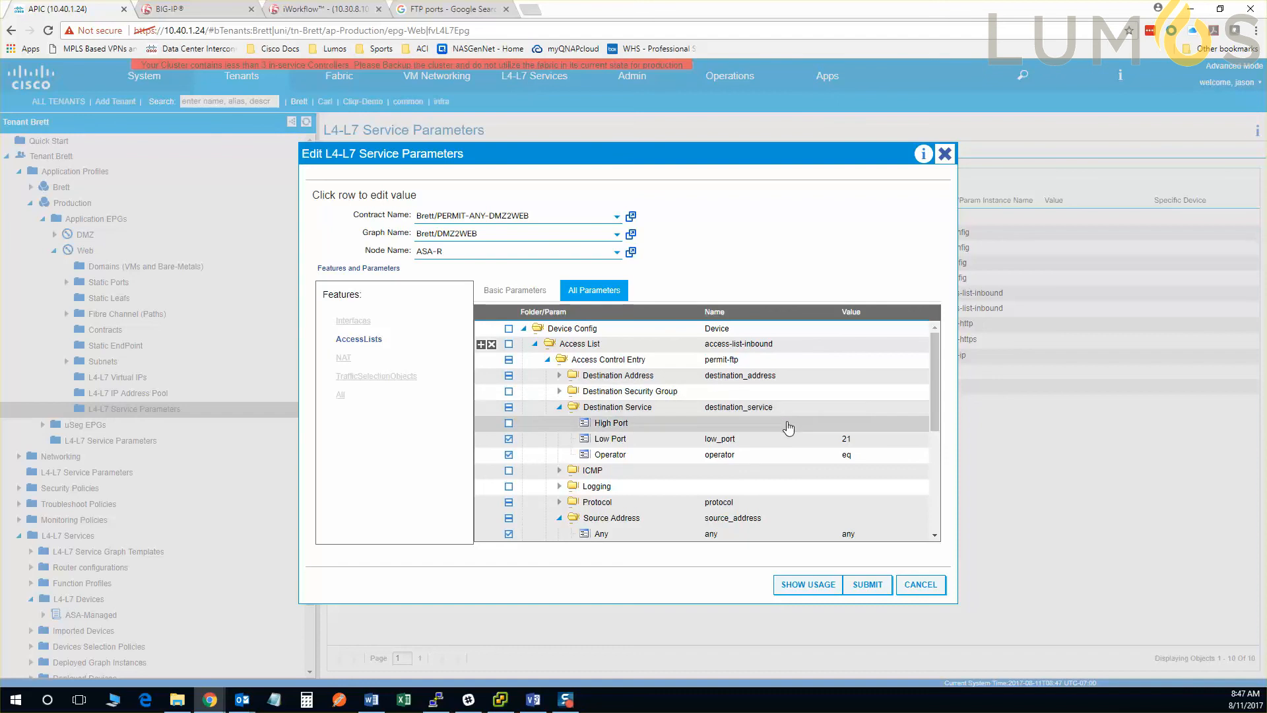
{"action": "scroll", "coordinate": [769, 422], "scroll_direction": "down", "scroll_amount": 1}
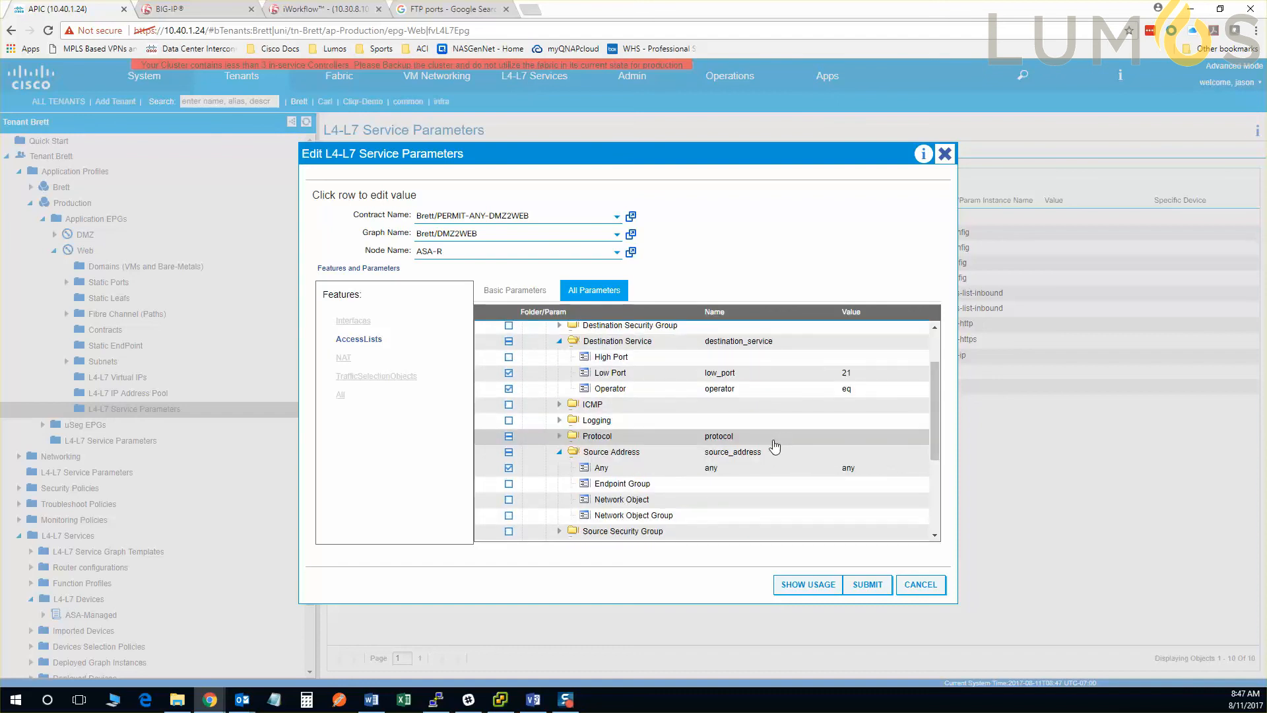
{"action": "scroll", "coordinate": [775, 449], "scroll_direction": "down", "scroll_amount": 2}
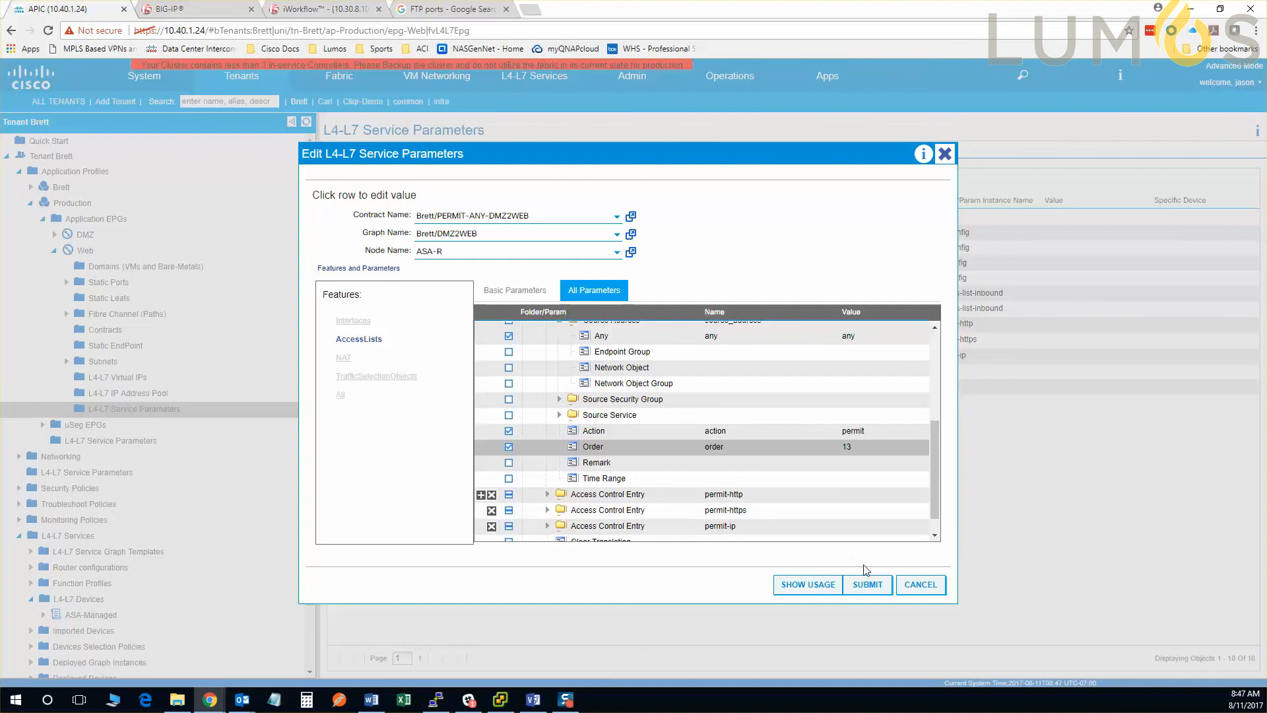
{"action": "left_click", "coordinate": [869, 585]}
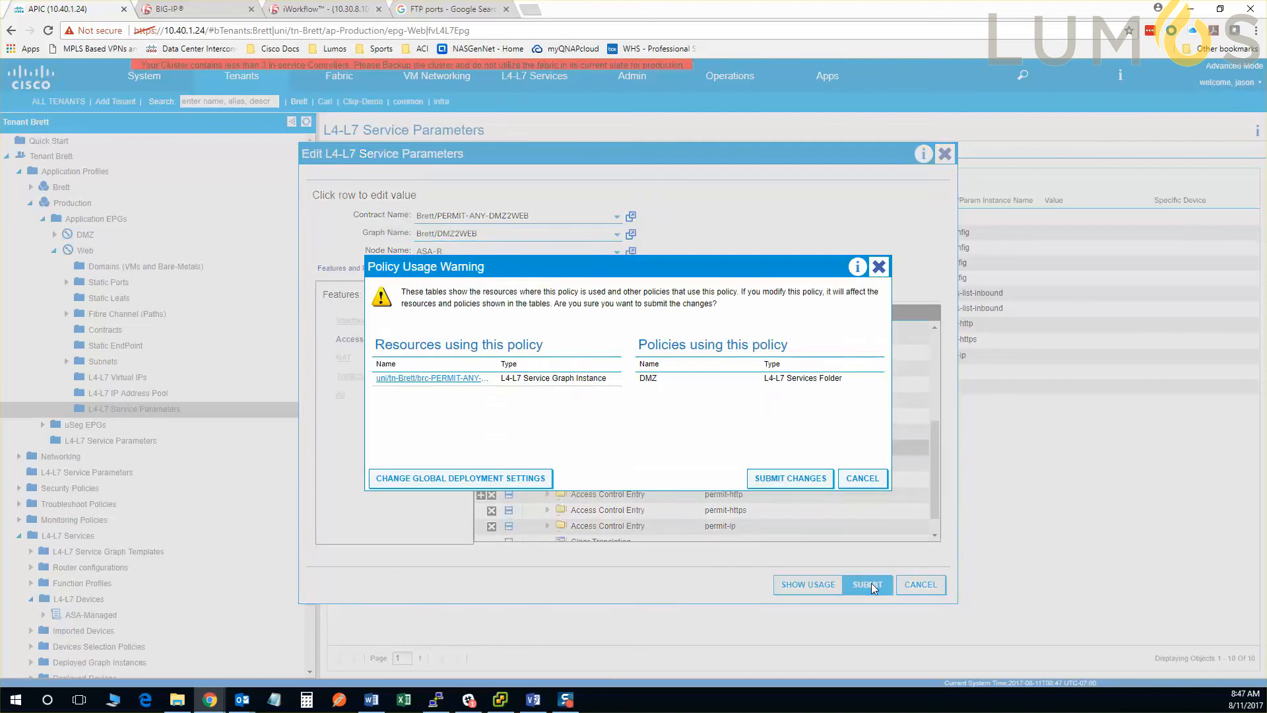
{"action": "left_click", "coordinate": [790, 478]}
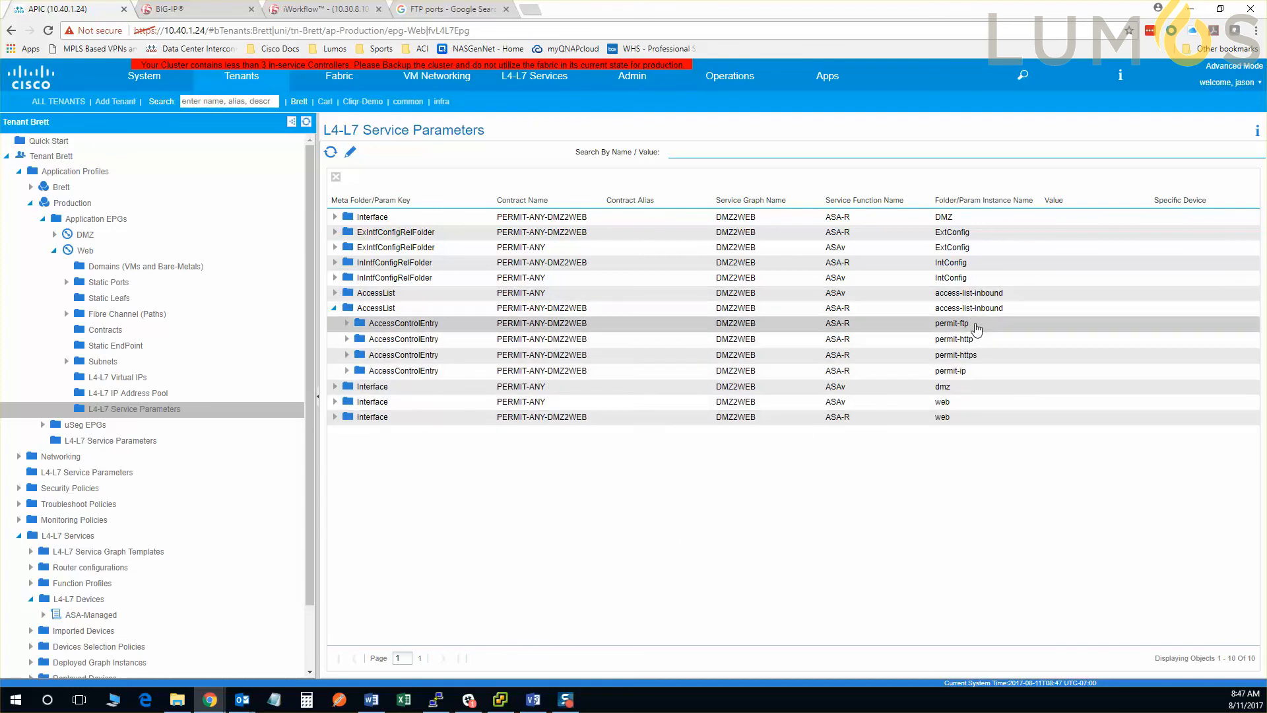
Step: Switch to the ASA's PuTTY session, rerun show access-list, and highlight the inbound access-list entries, including the ftp rule
{"action": "left_click", "coordinate": [438, 700]}
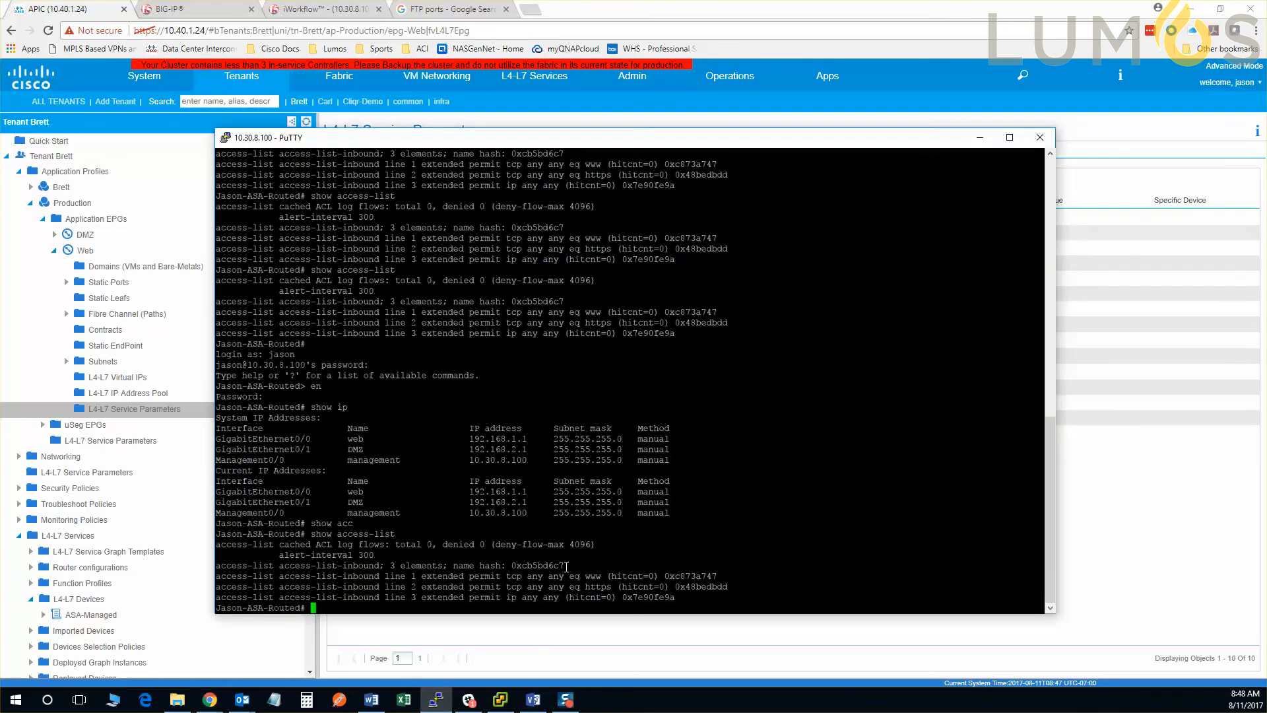
{"action": "key", "text": "Up"}
{"action": "key", "text": "Return"}
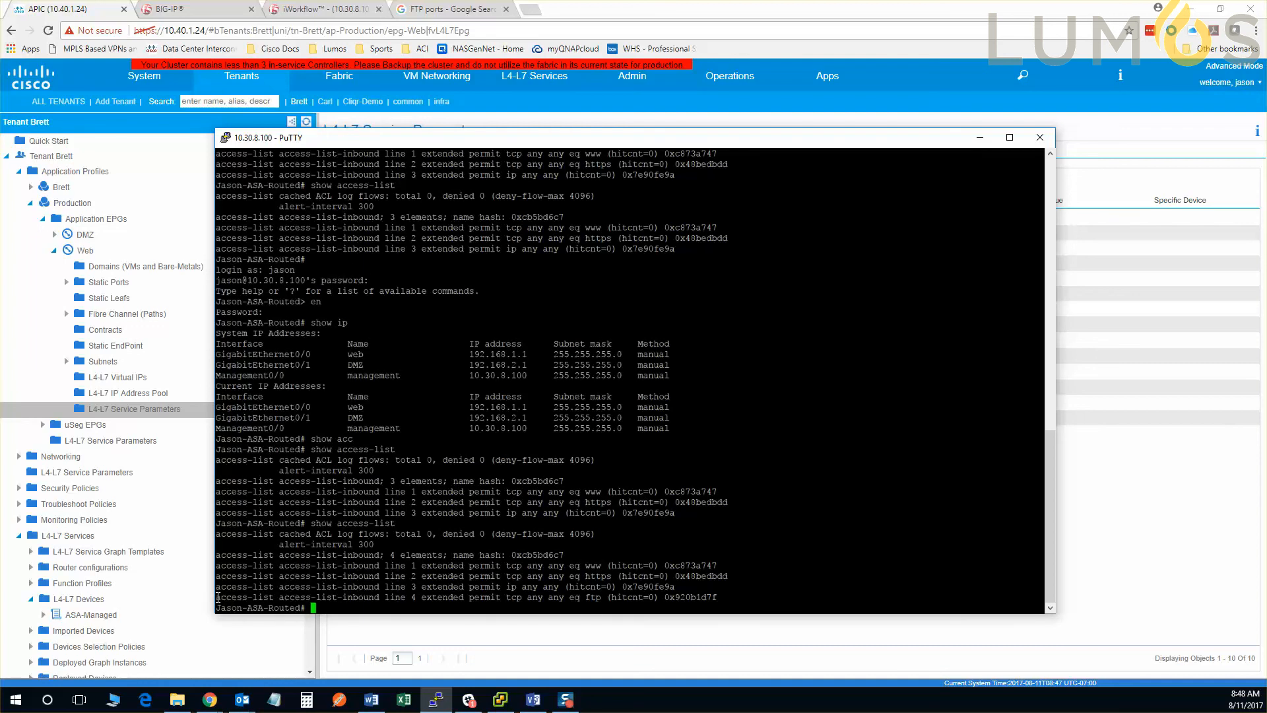
{"action": "left_click_drag", "start_coordinate": [218, 598], "coordinate": [720, 596]}
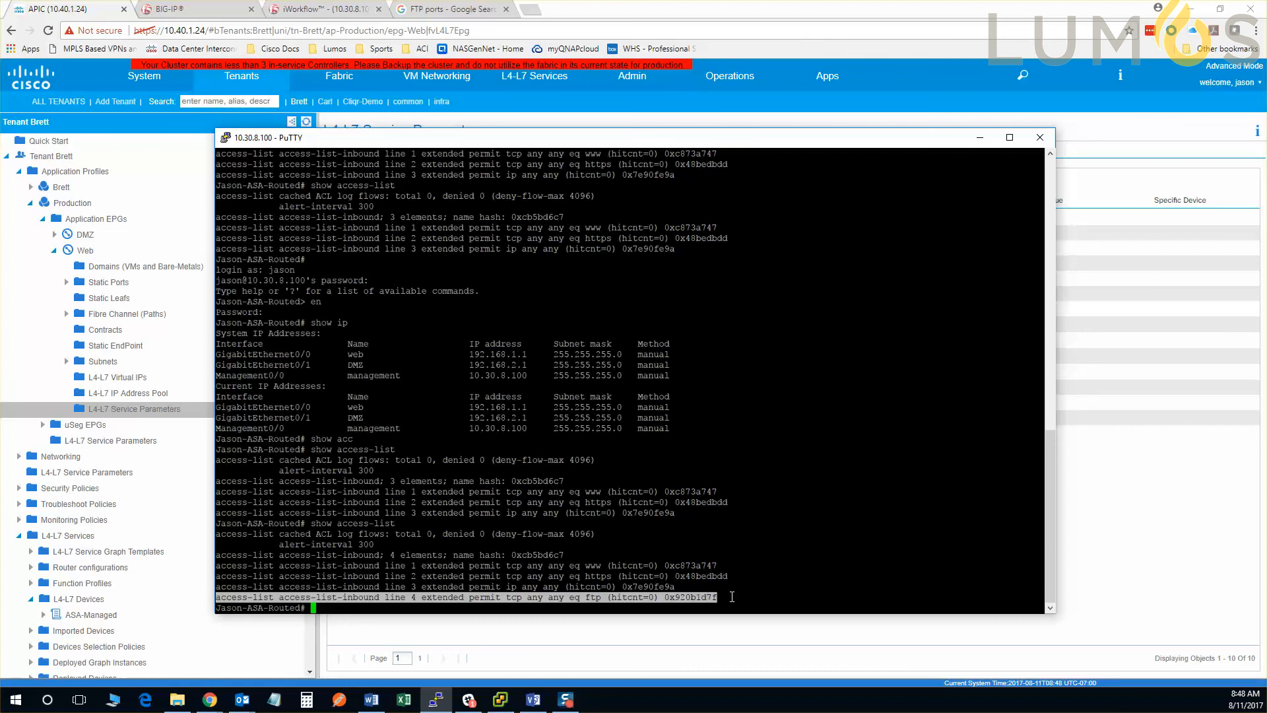
{"action": "left_click_drag", "start_coordinate": [732, 597], "coordinate": [230, 569]}
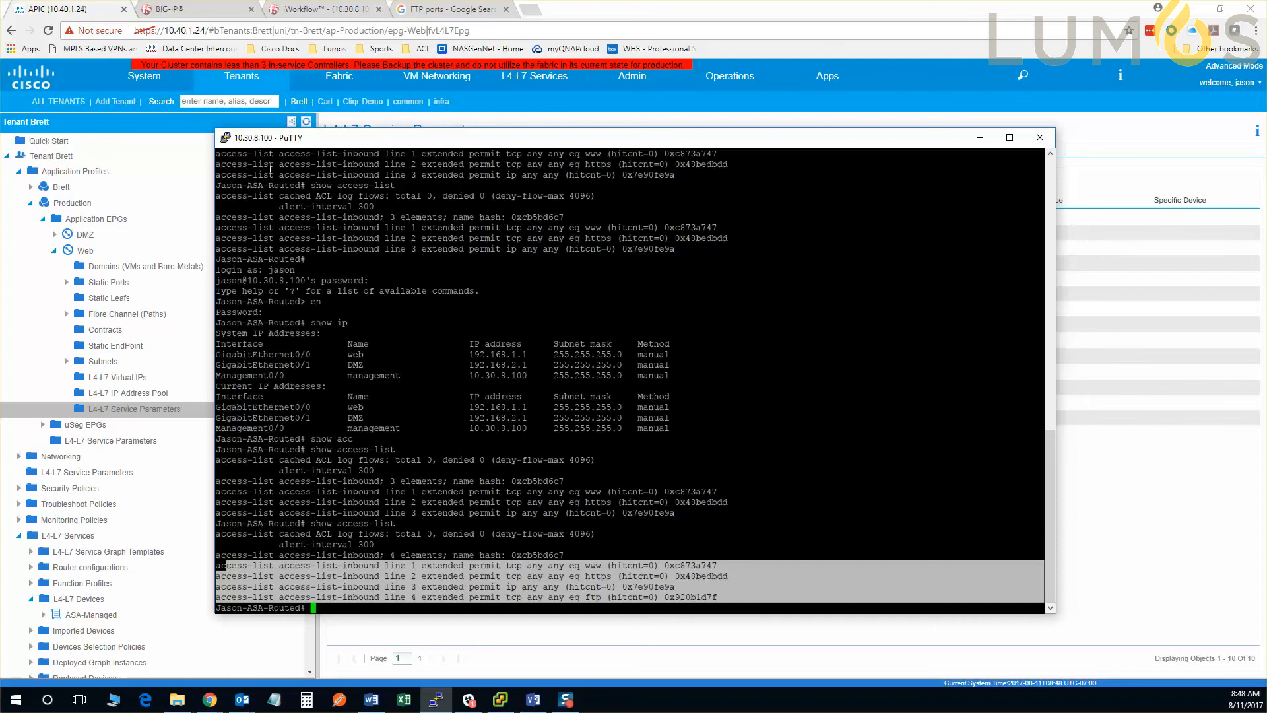
Step: Switch back to the APIC's L4-L7 Service Parameters, open the parameter editor, and close it without submitting anything
{"action": "left_click", "coordinate": [139, 413]}
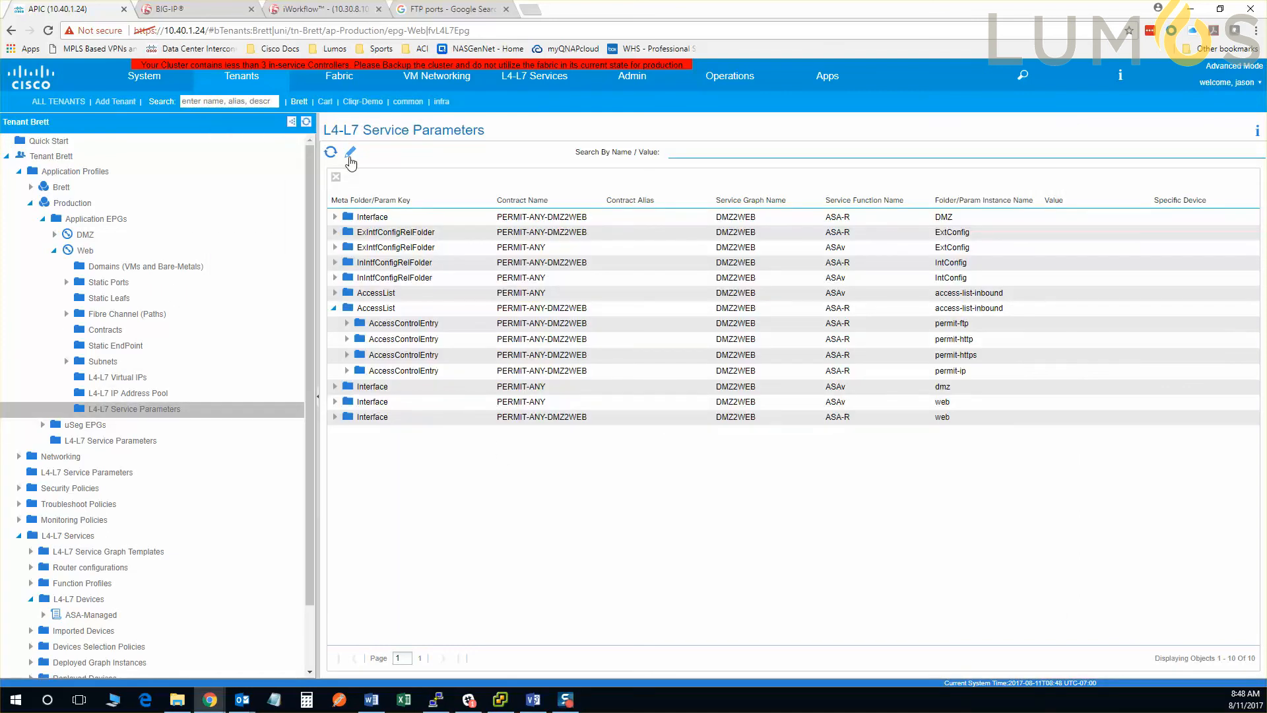
{"action": "left_click", "coordinate": [350, 153]}
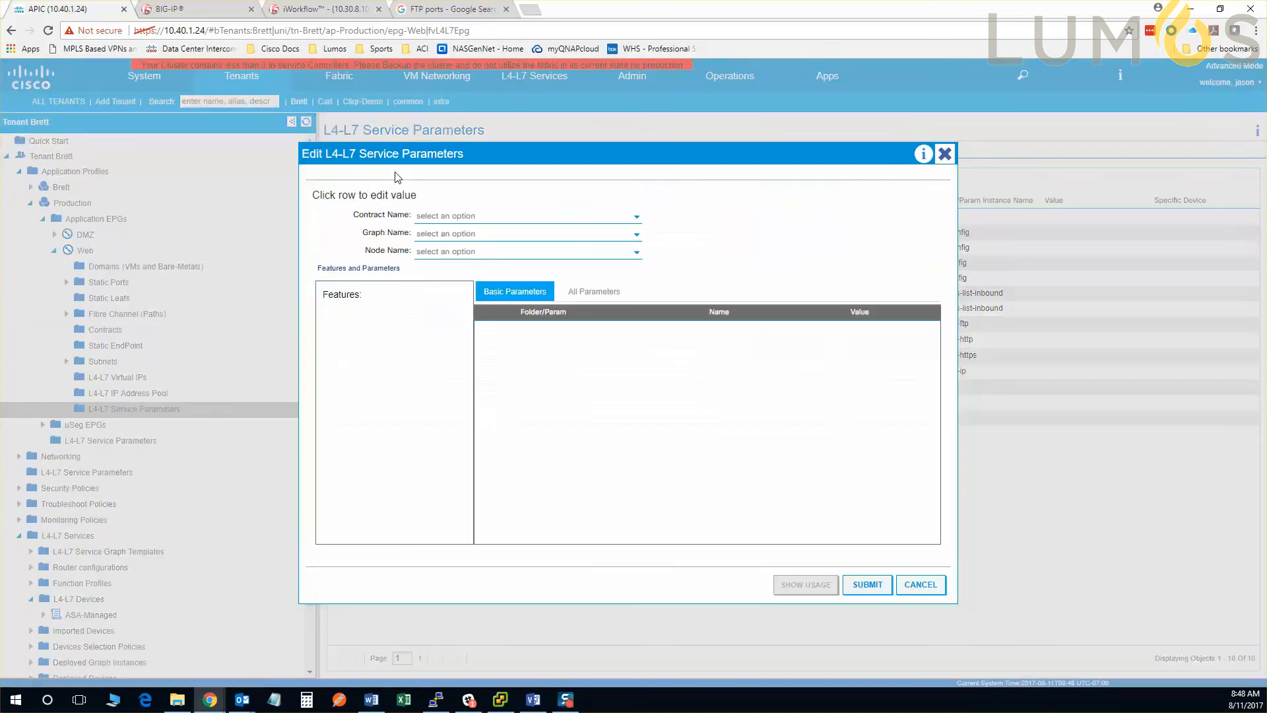
{"action": "left_click", "coordinate": [949, 163]}
{"action": "left_click", "coordinate": [614, 405]}
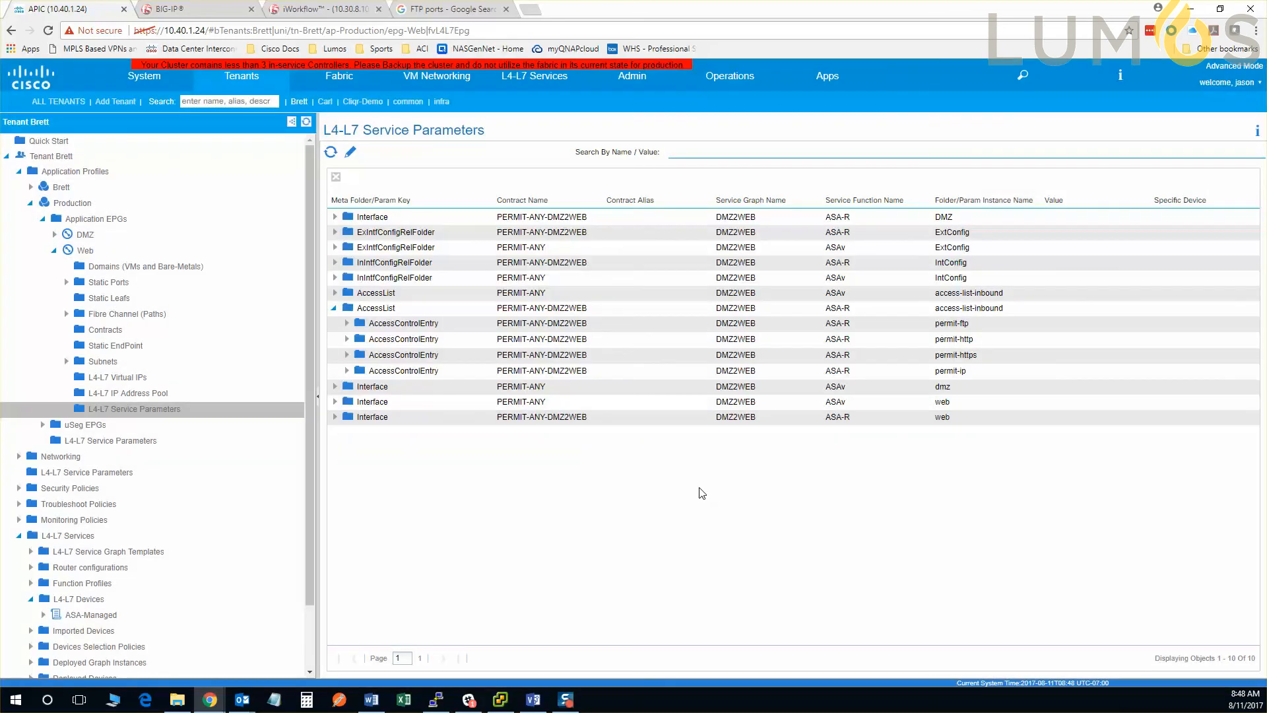